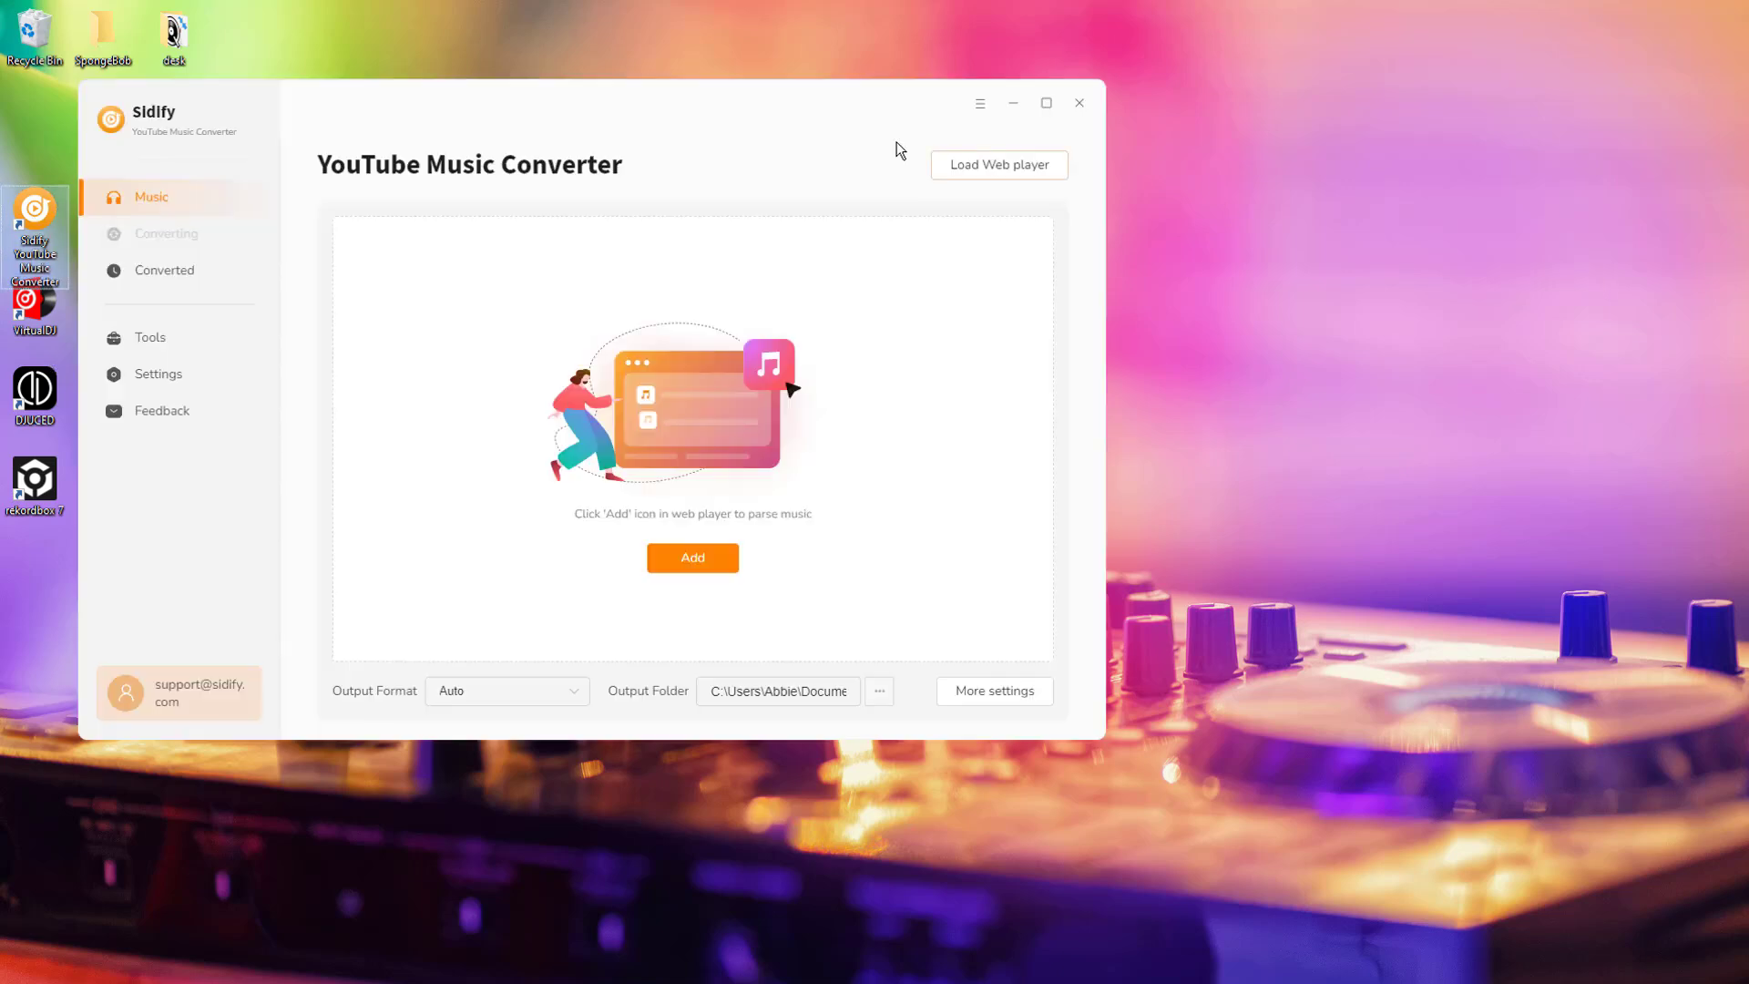
# Set the converter's output format to MP3
pyautogui.click(574, 694)
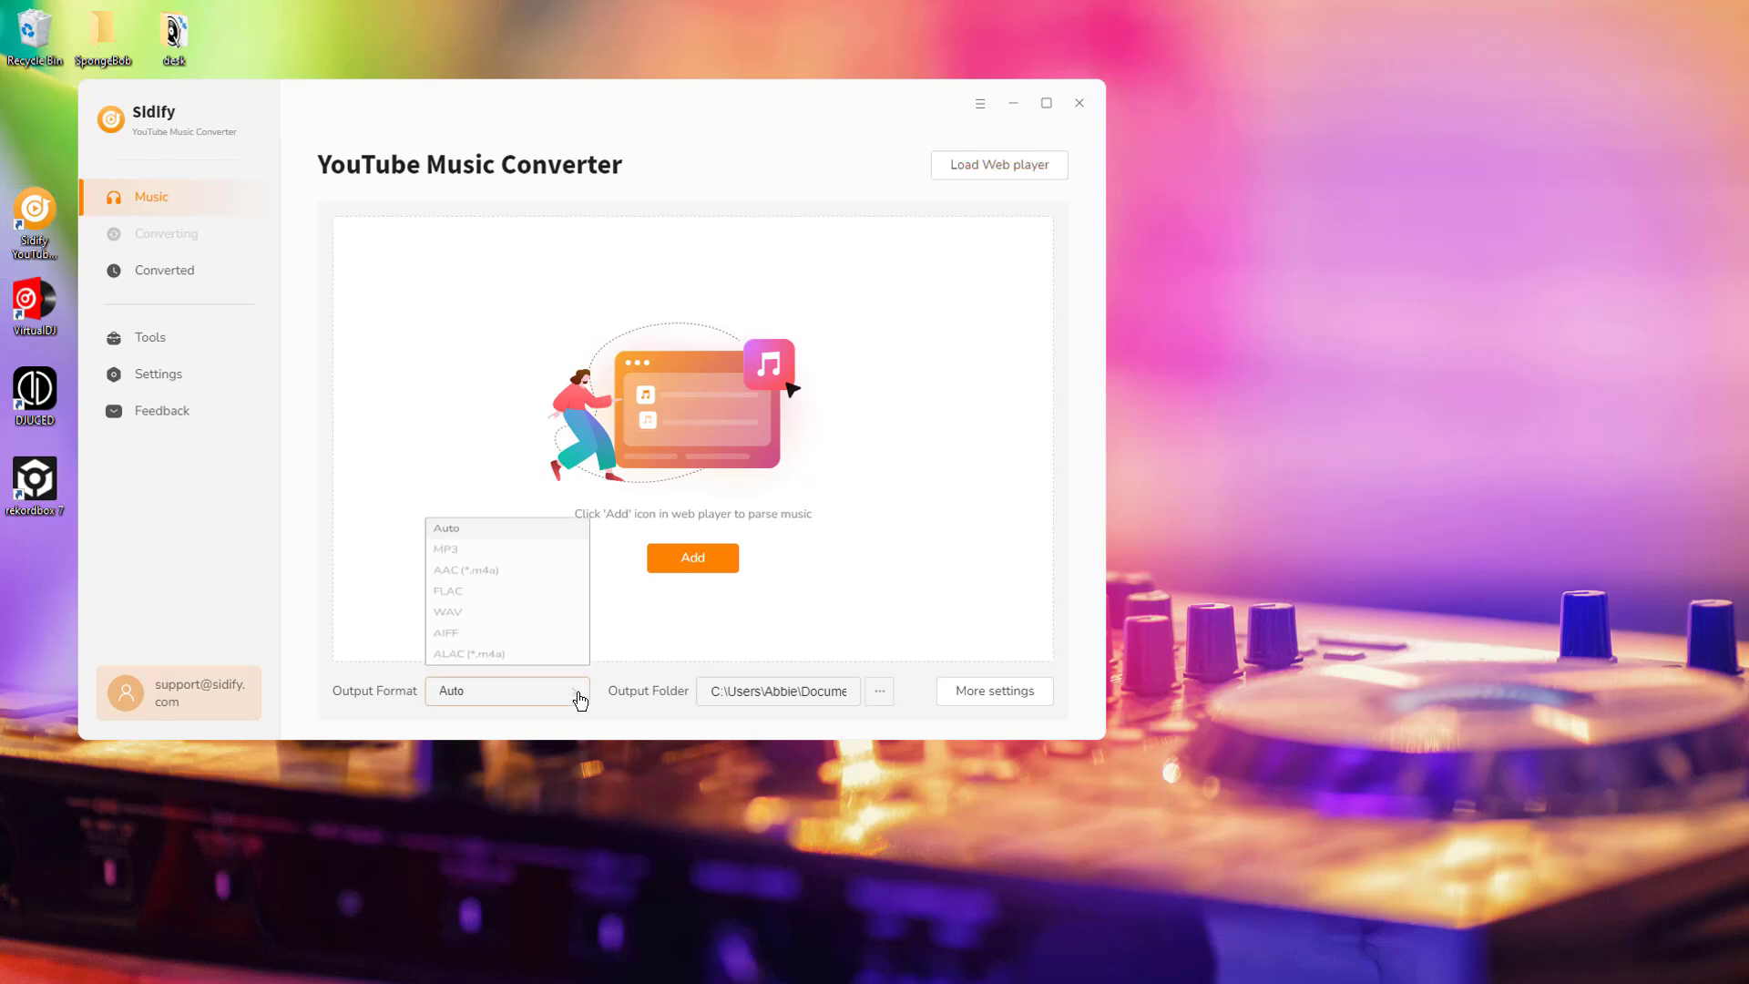
pyautogui.click(516, 505)
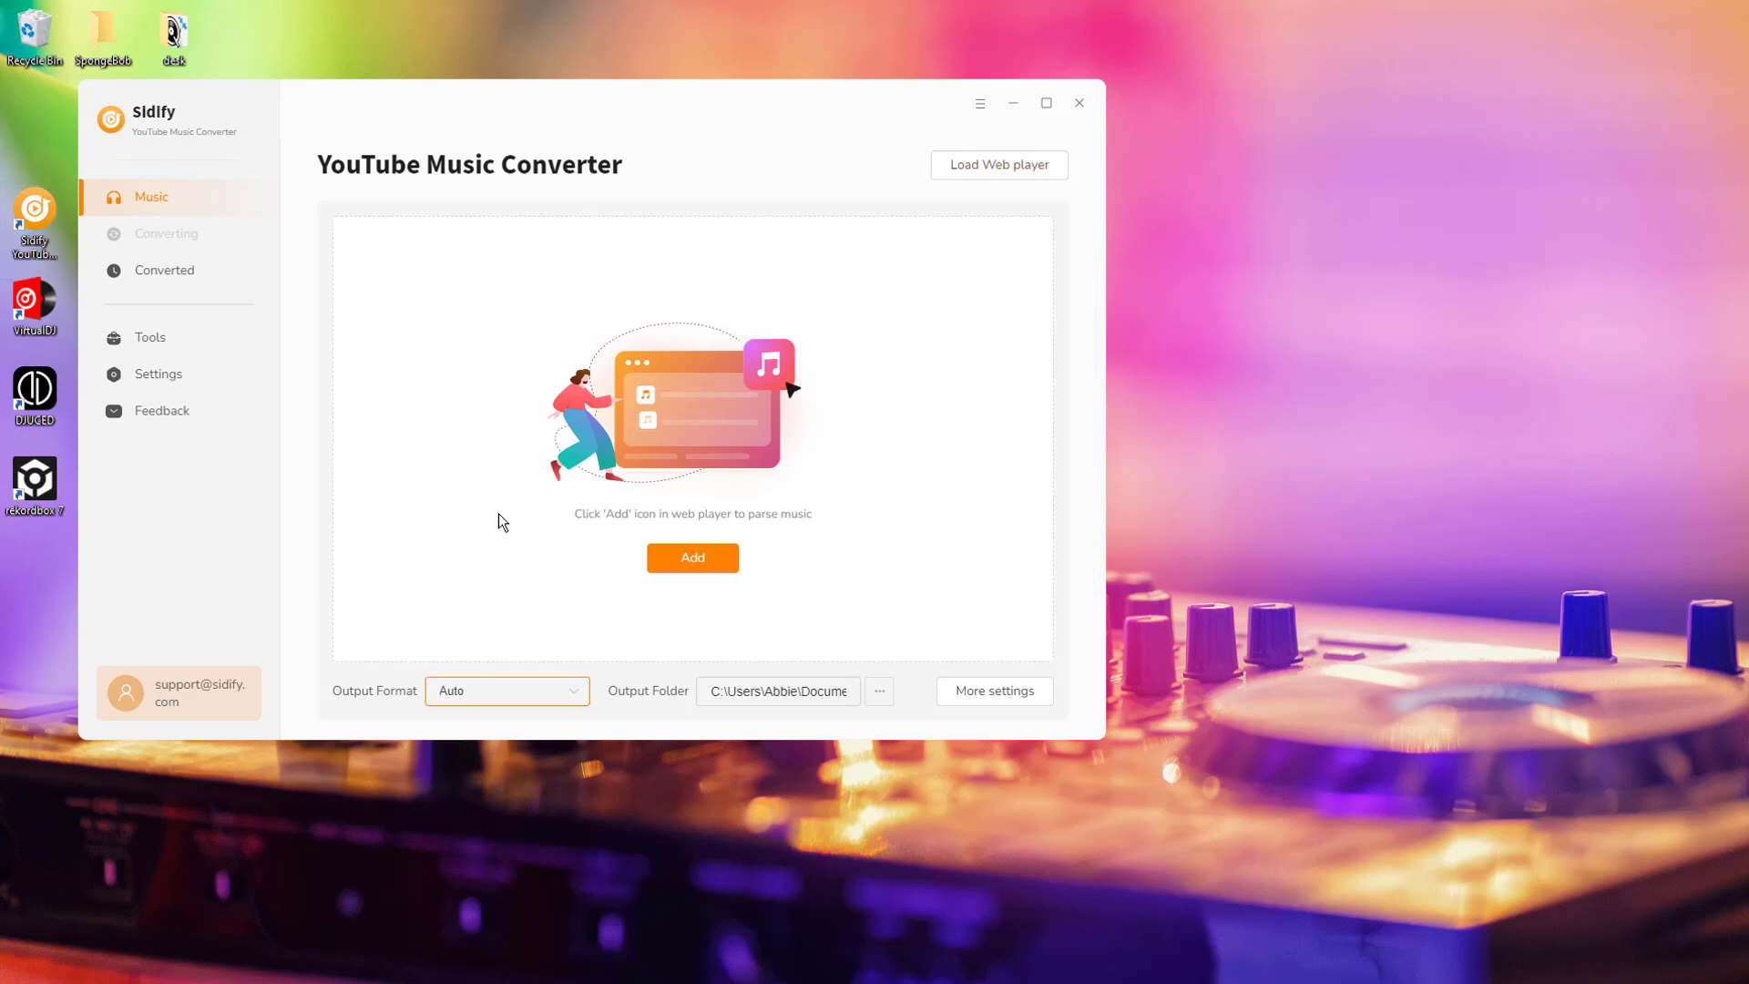
pyautogui.click(507, 691)
pyautogui.click(473, 526)
pyautogui.click(972, 532)
# Create a new folder named DJ Music inside the Sidify YouTube Music Converter folder and choose it as the output folder
pyautogui.click(877, 694)
pyautogui.click(208, 153)
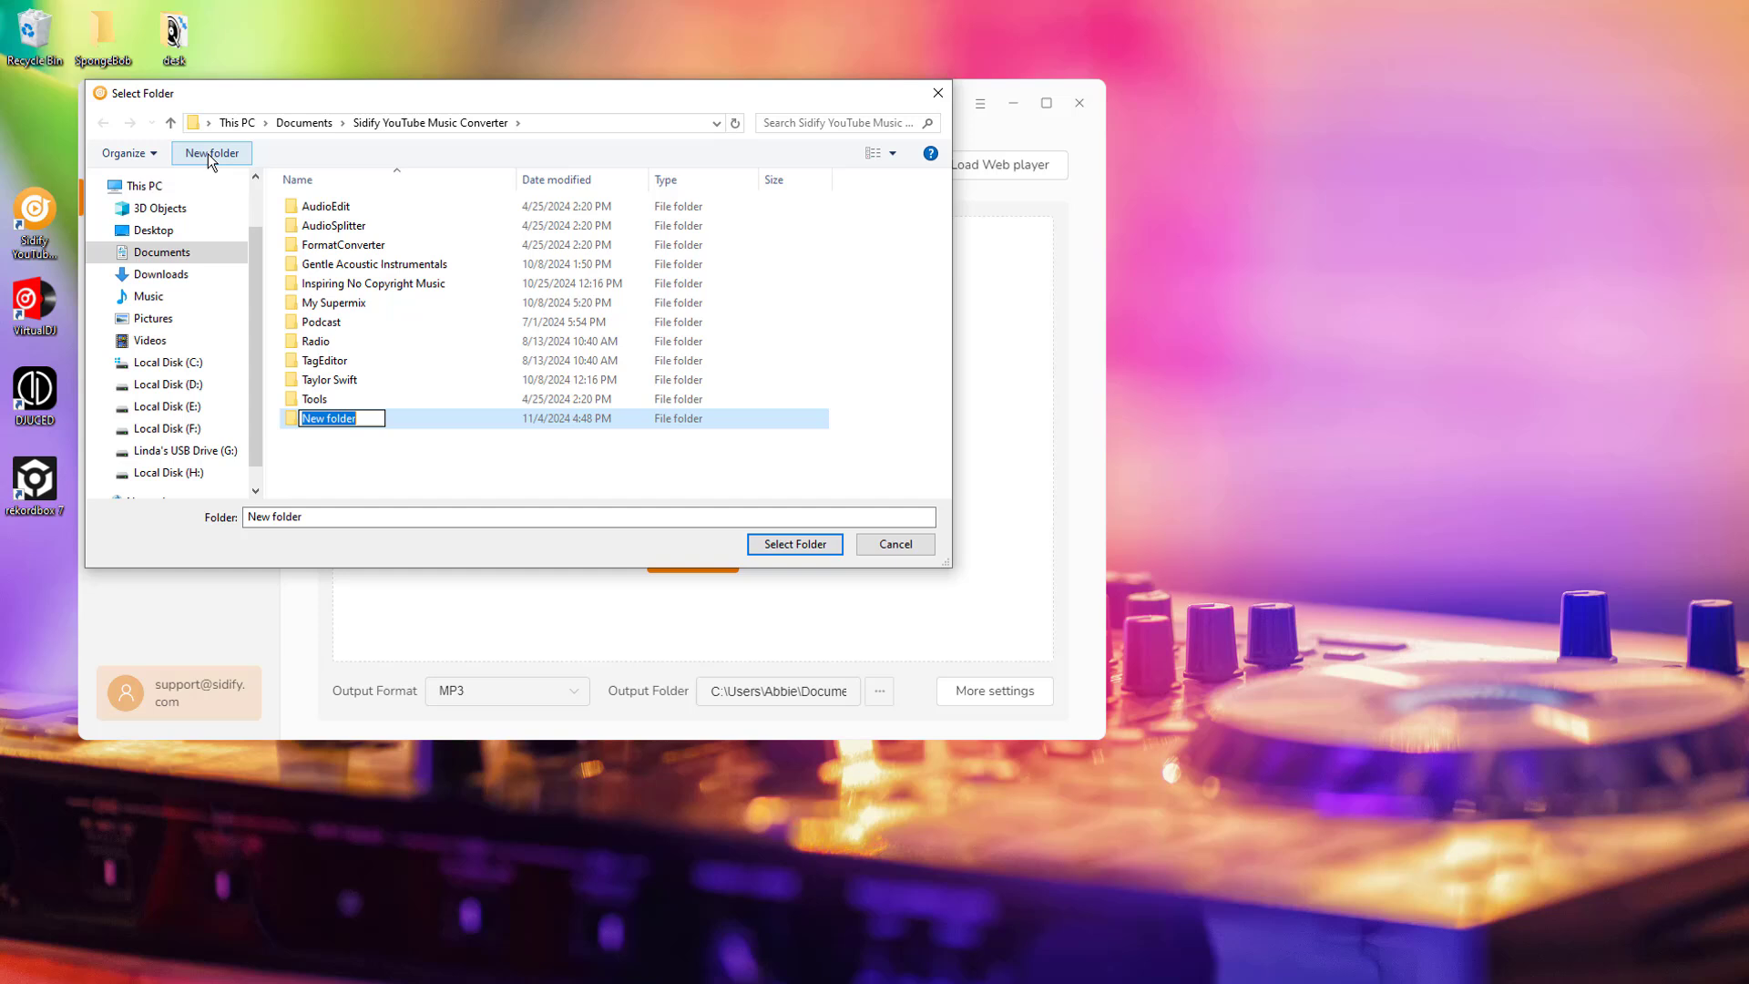
pyautogui.write('DJ Music')
pyautogui.click(411, 419)
pyautogui.click(411, 419)
pyautogui.click(359, 248)
pyautogui.click(795, 543)
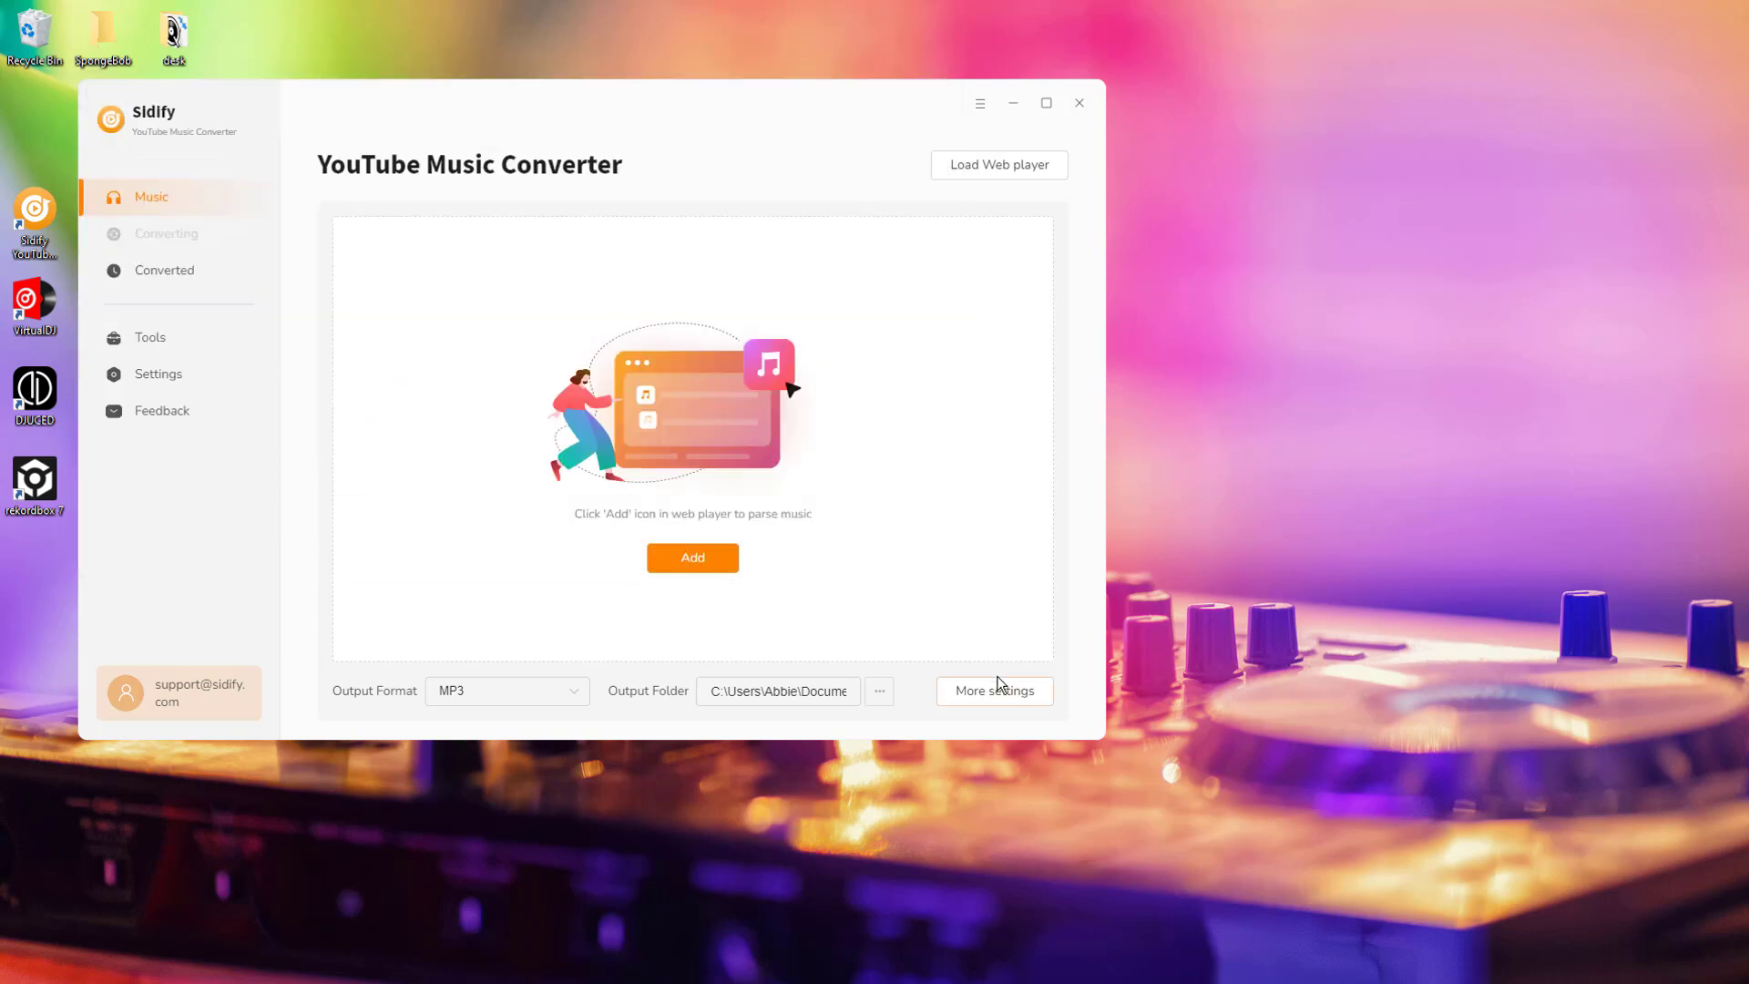
# In the music settings, reduce the output file name to Title, Artist and Album, and set the output organization to None
pyautogui.click(991, 695)
pyautogui.scroll(-4, 608, 472)
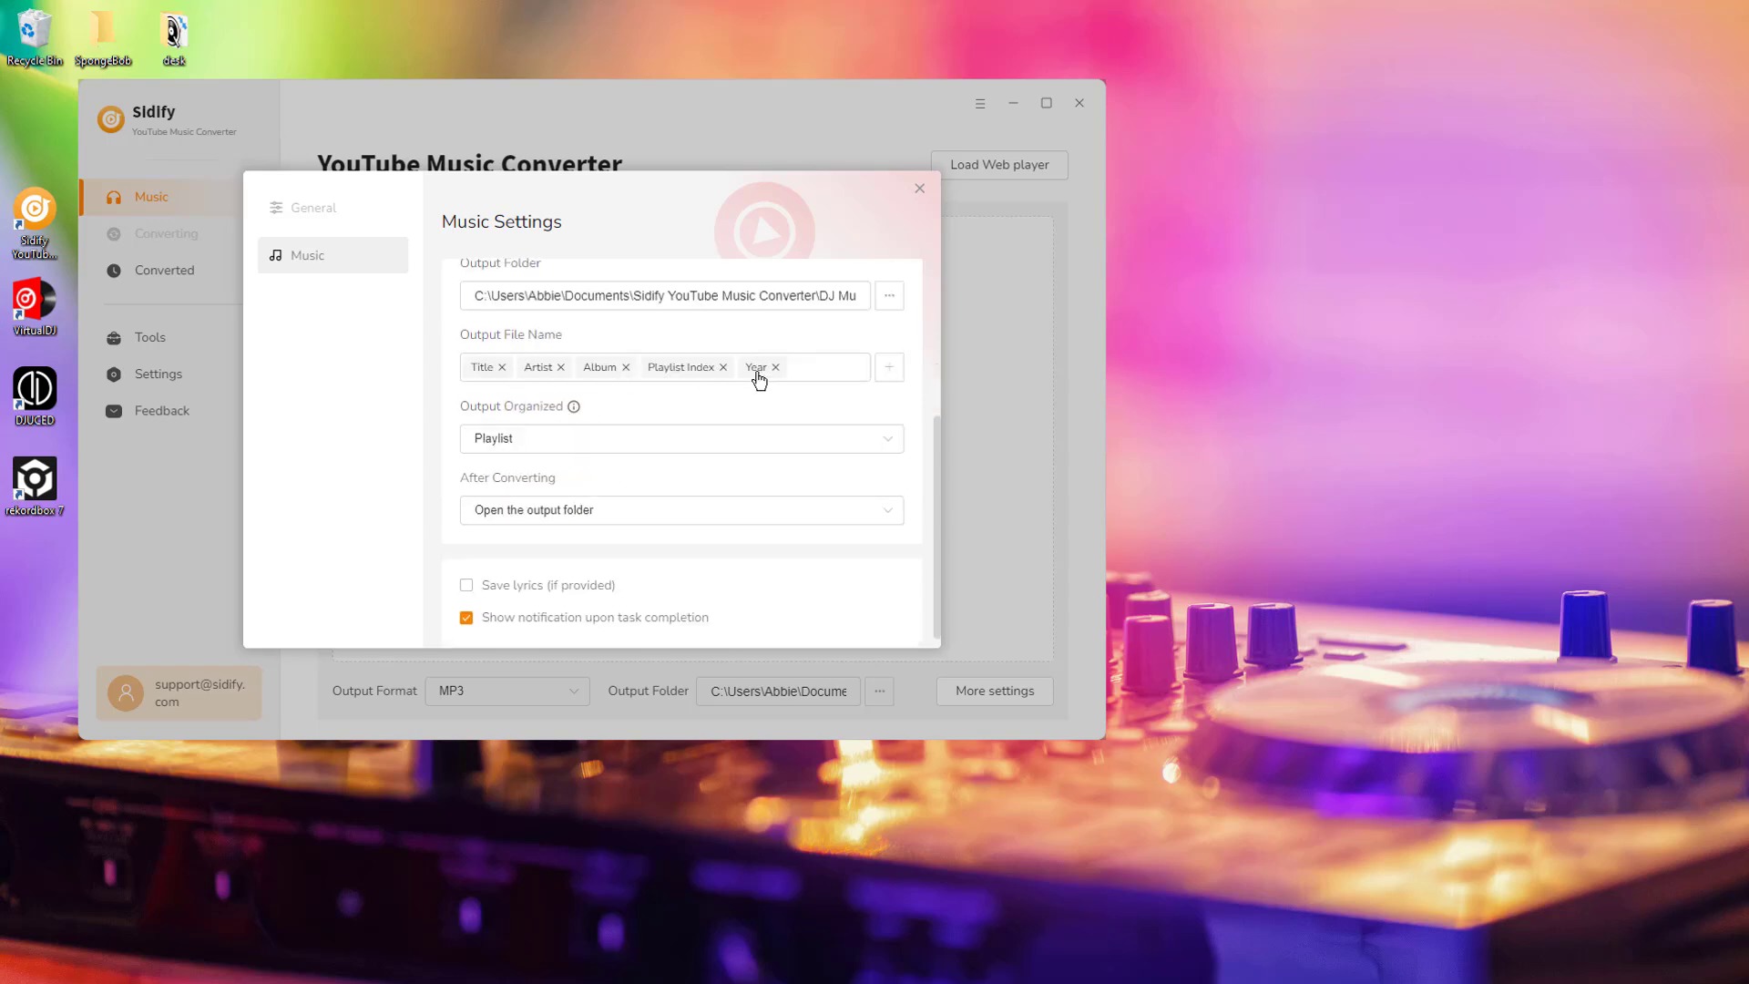
pyautogui.click(546, 438)
pyautogui.click(527, 473)
pyautogui.scroll(3, 671, 570)
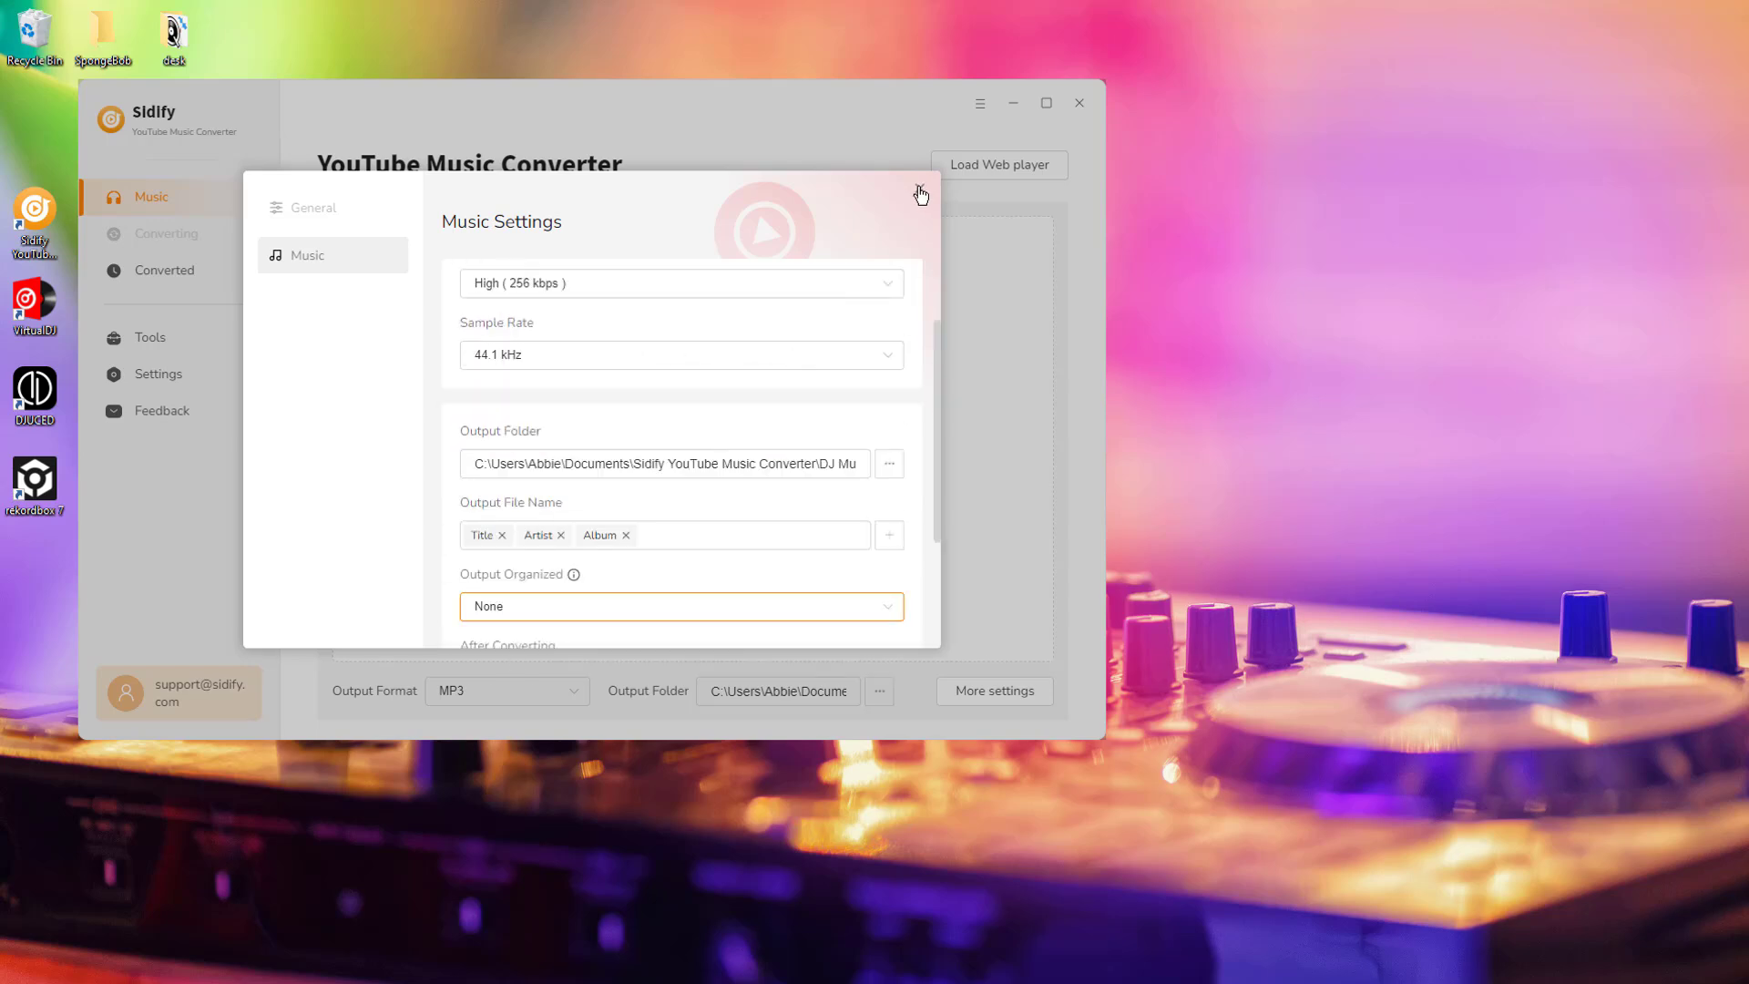
pyautogui.click(920, 193)
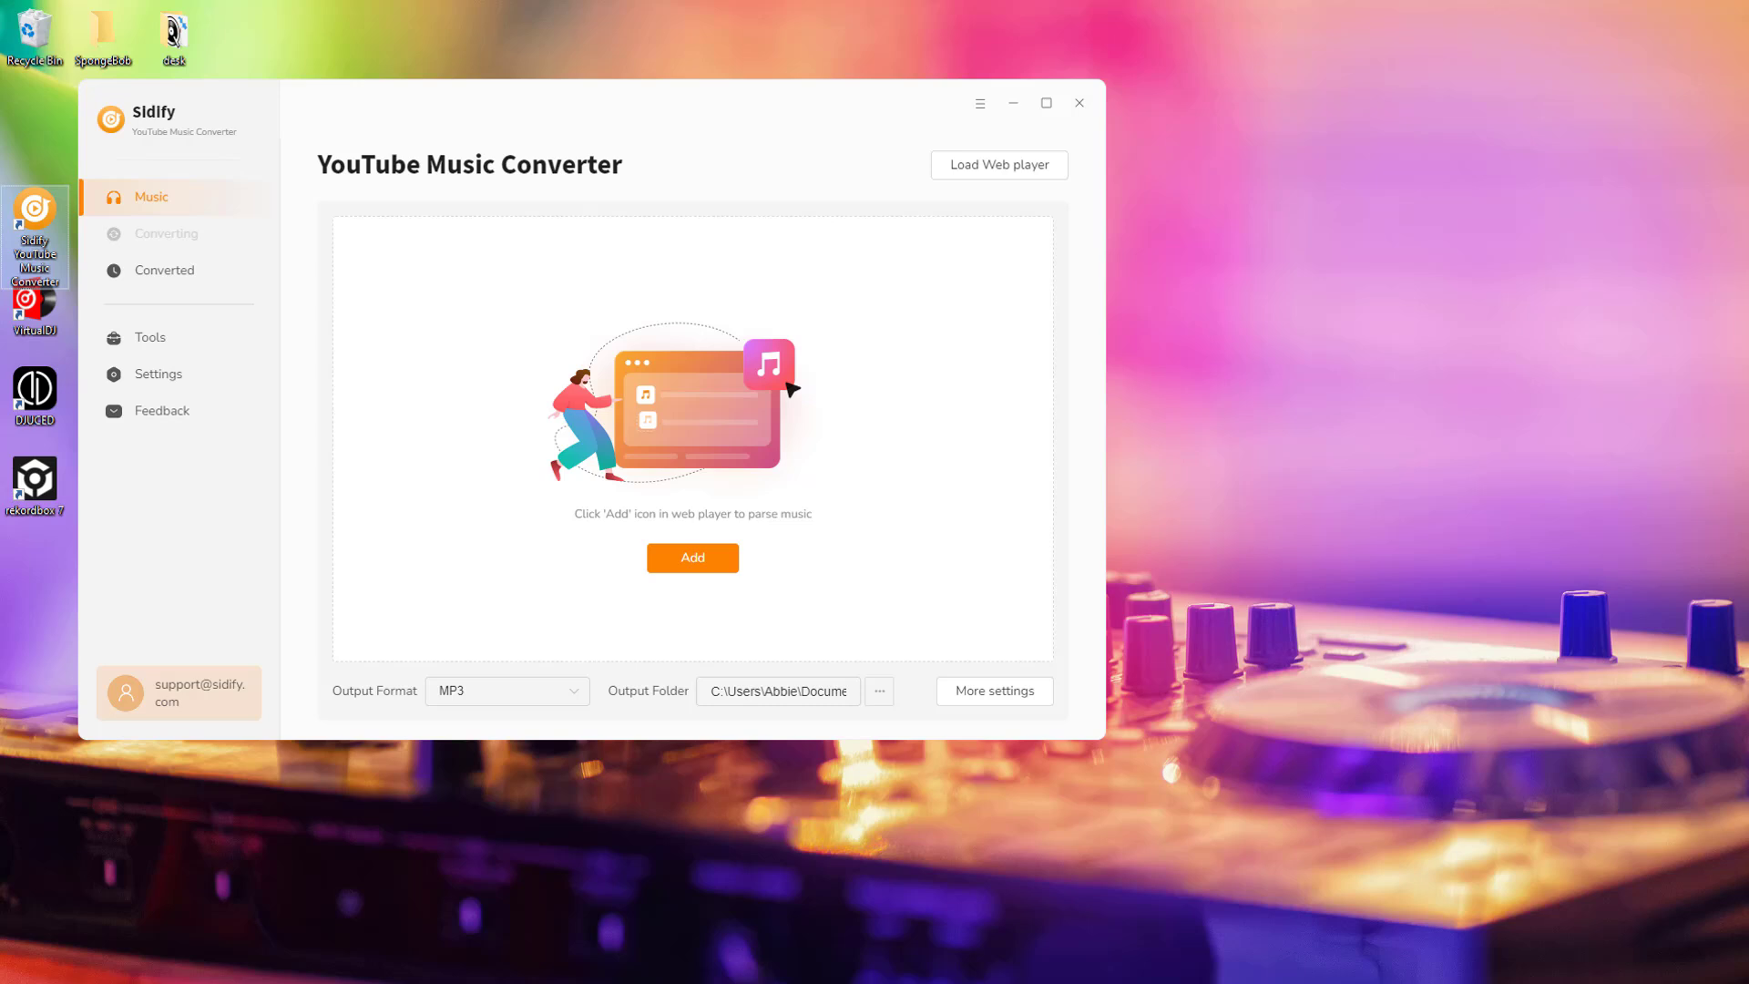
# Load the YouTube Music web player and filter its home page by the Party category
pyautogui.click(983, 169)
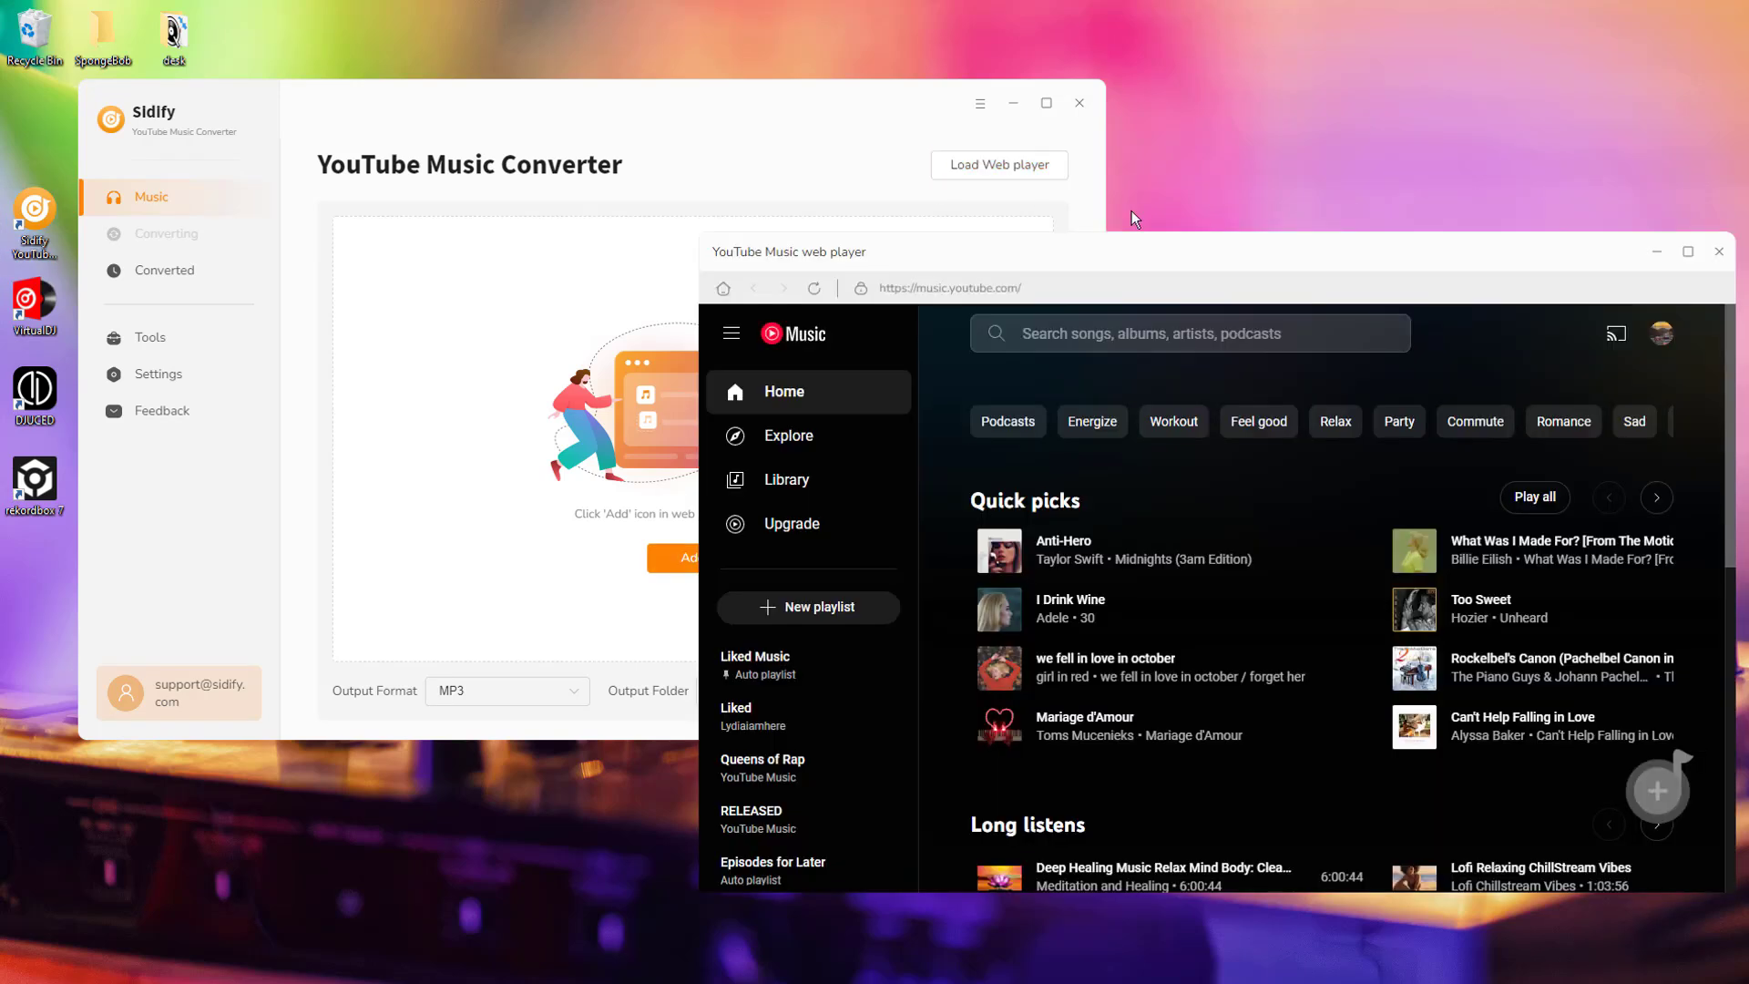
pyautogui.scroll(-3, 1640, 625)
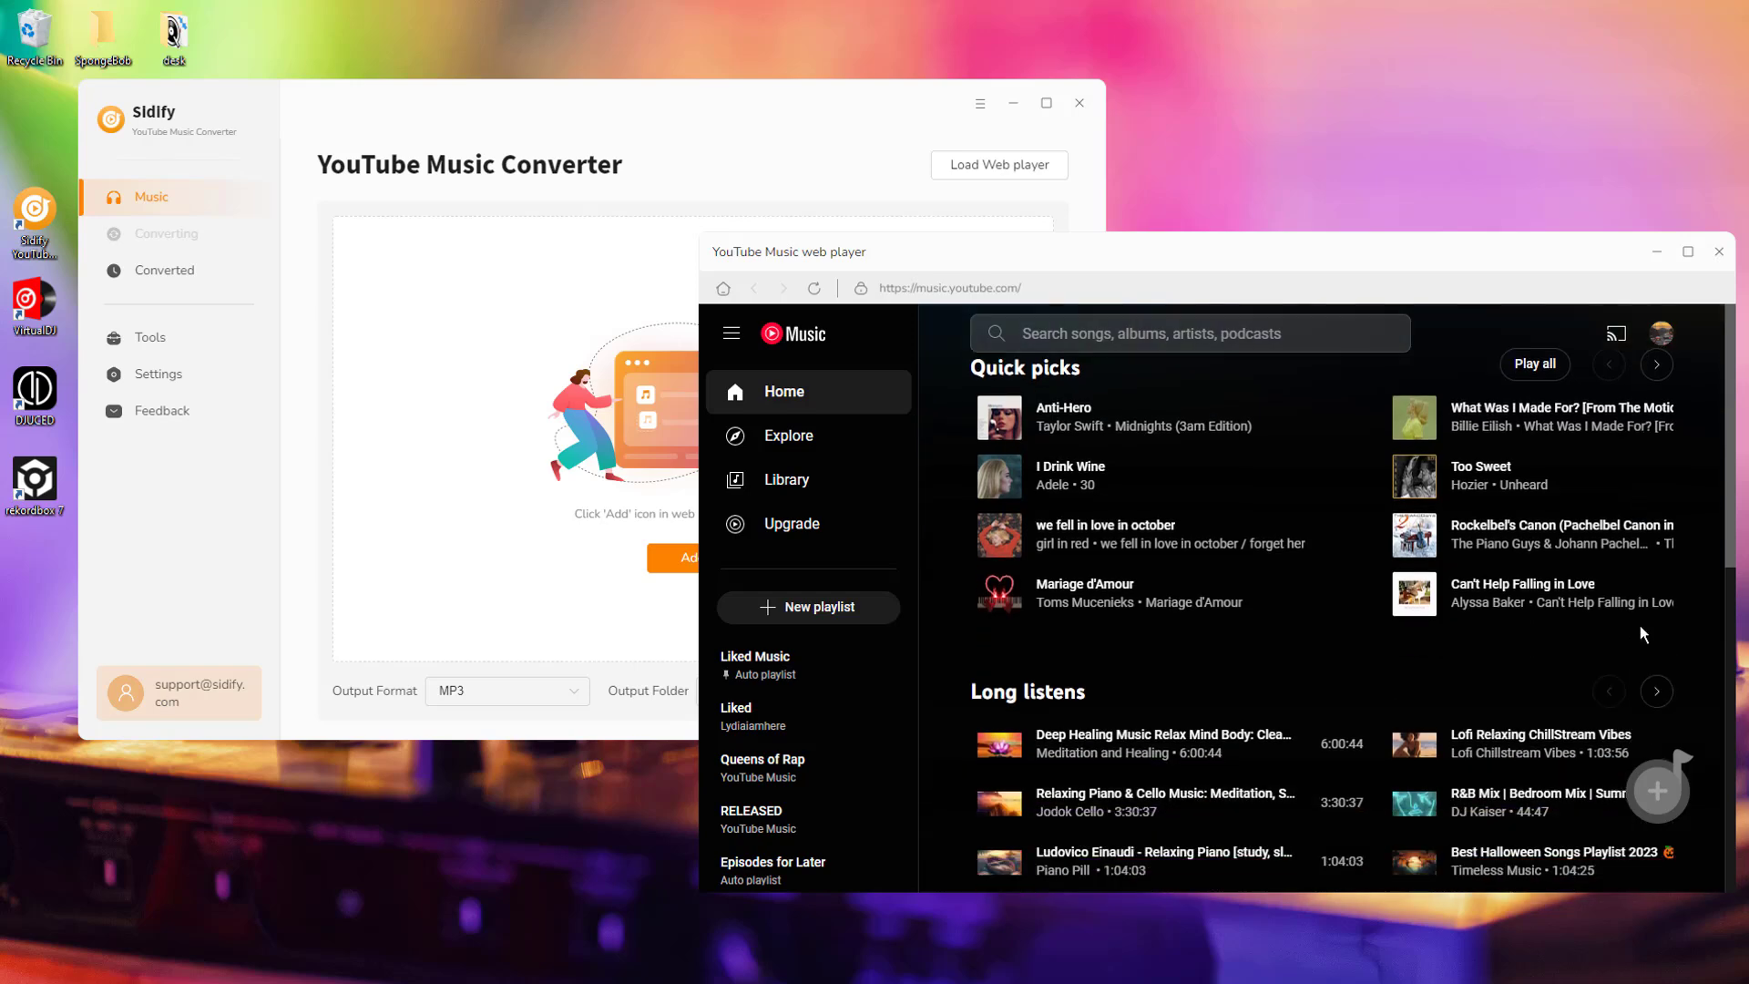
pyautogui.scroll(-2, 1621, 656)
pyautogui.scroll(5, 1281, 505)
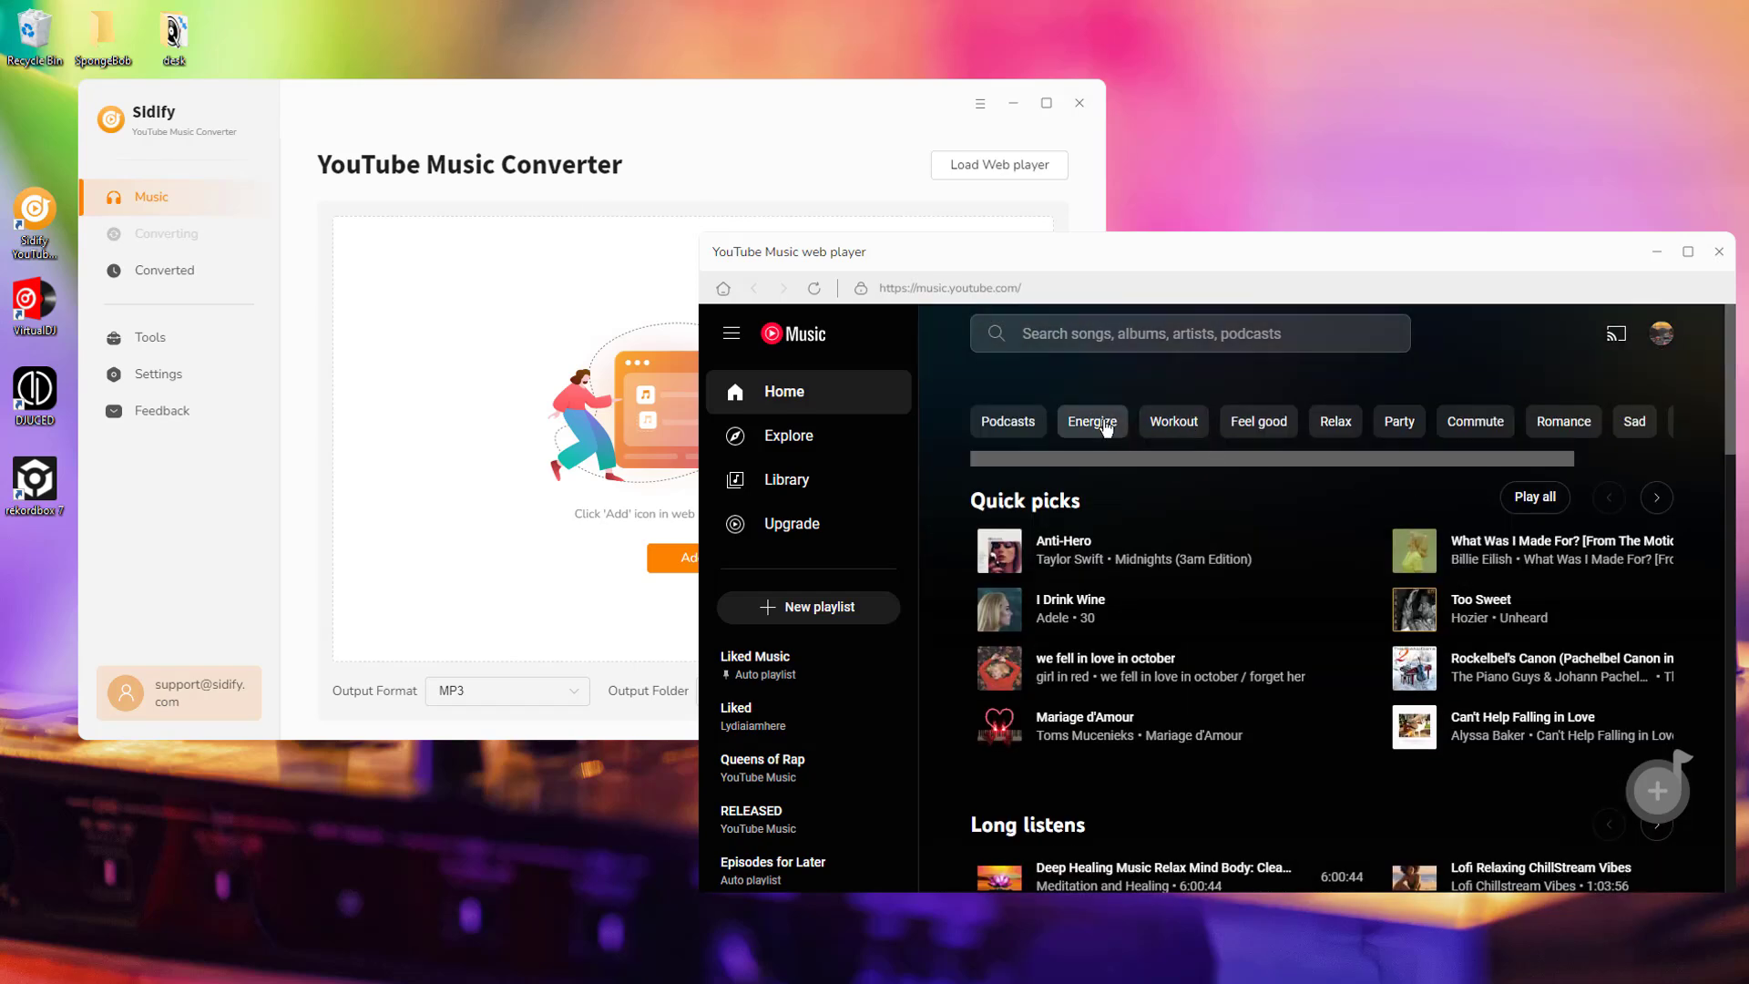
pyautogui.click(1403, 432)
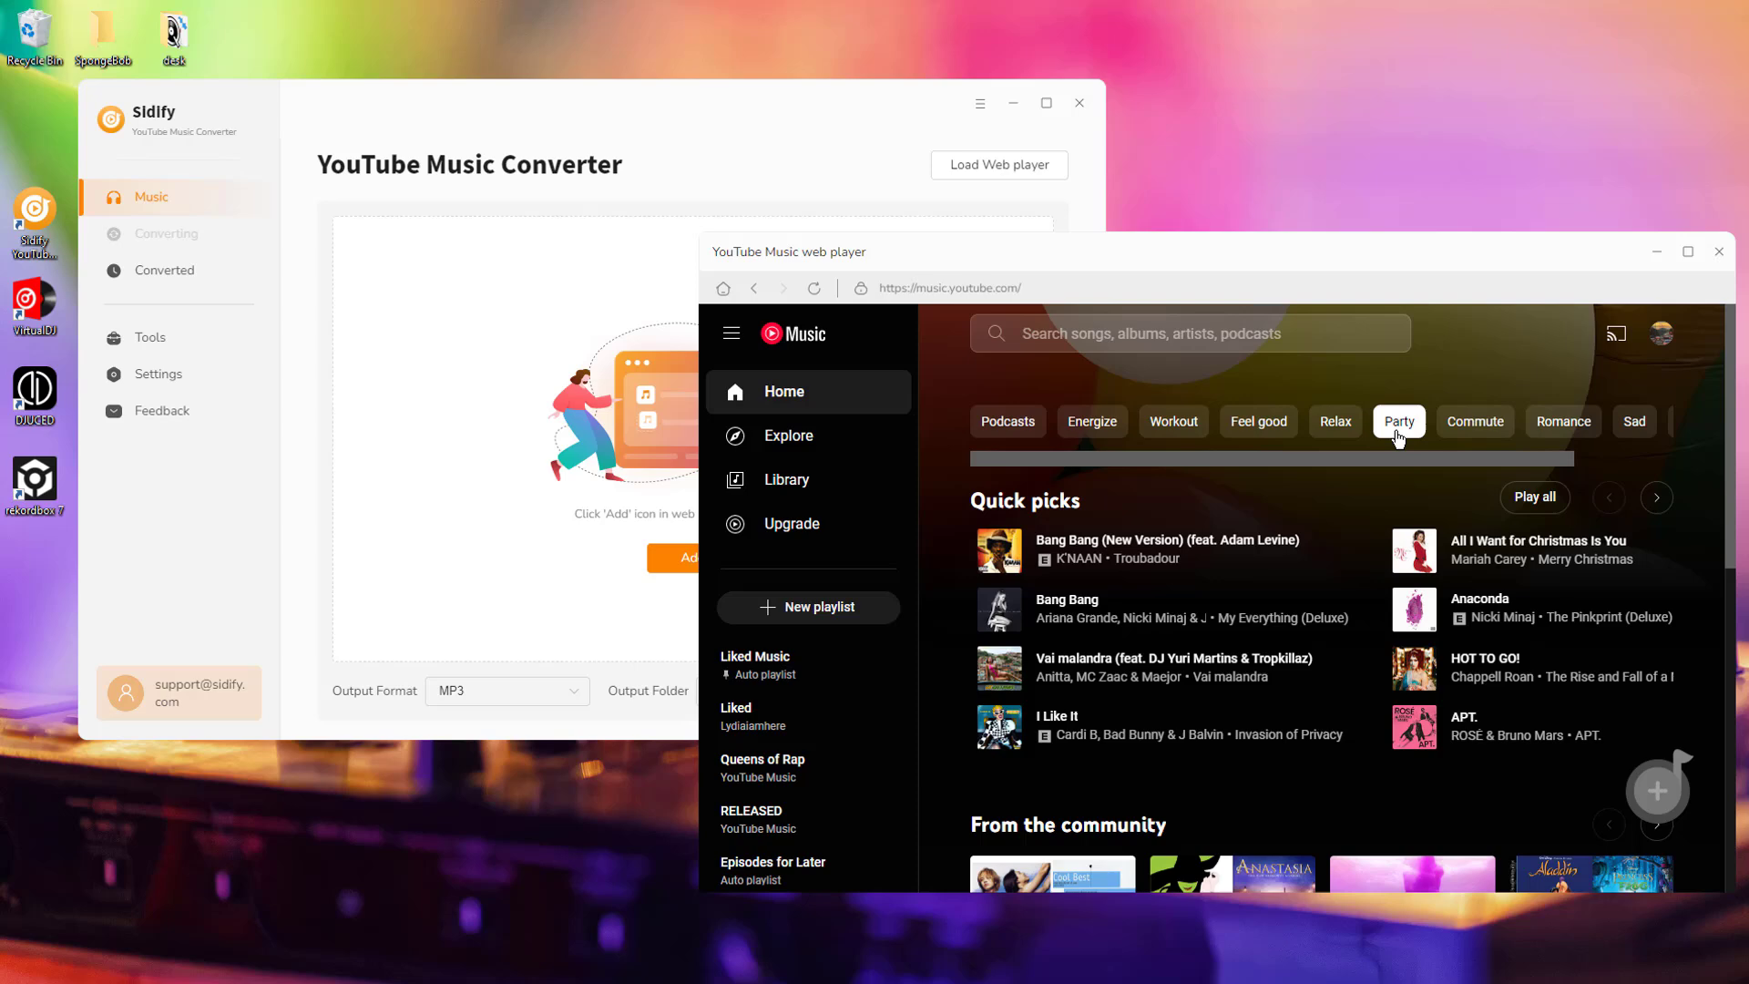
# Open the community playlist My 20's Summer, send it to the converter and minimize the web player
pyautogui.scroll(-4, 1252, 798)
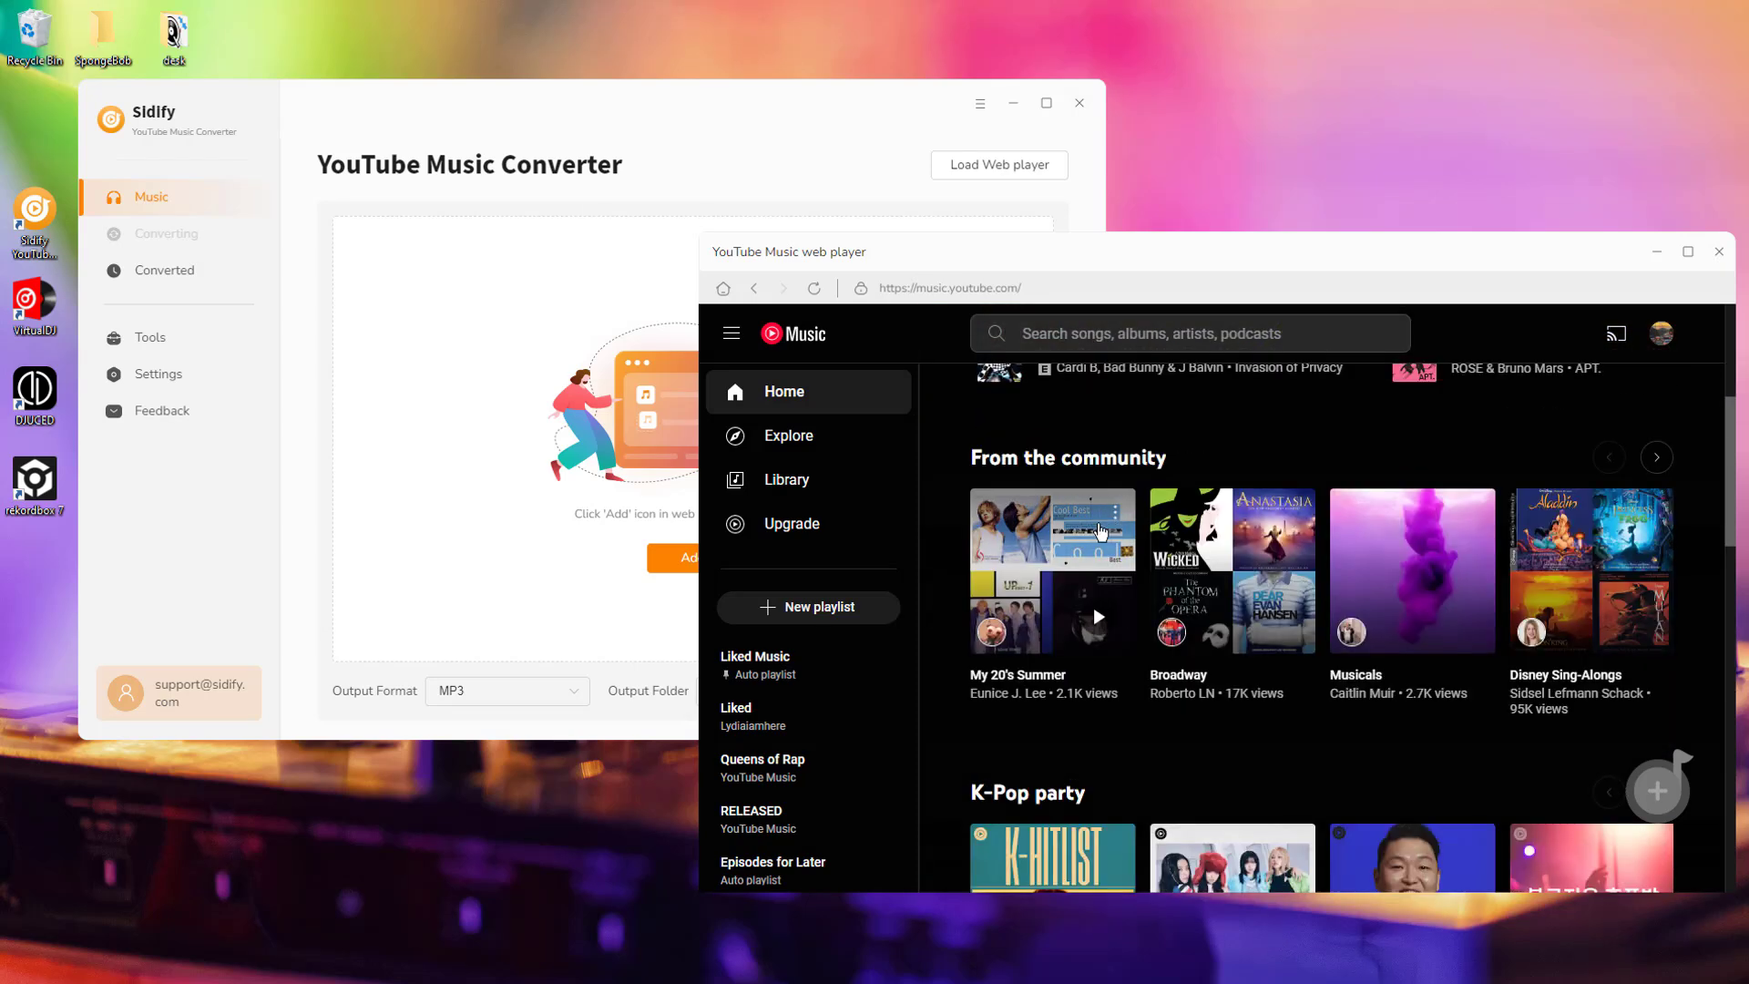
pyautogui.click(1099, 530)
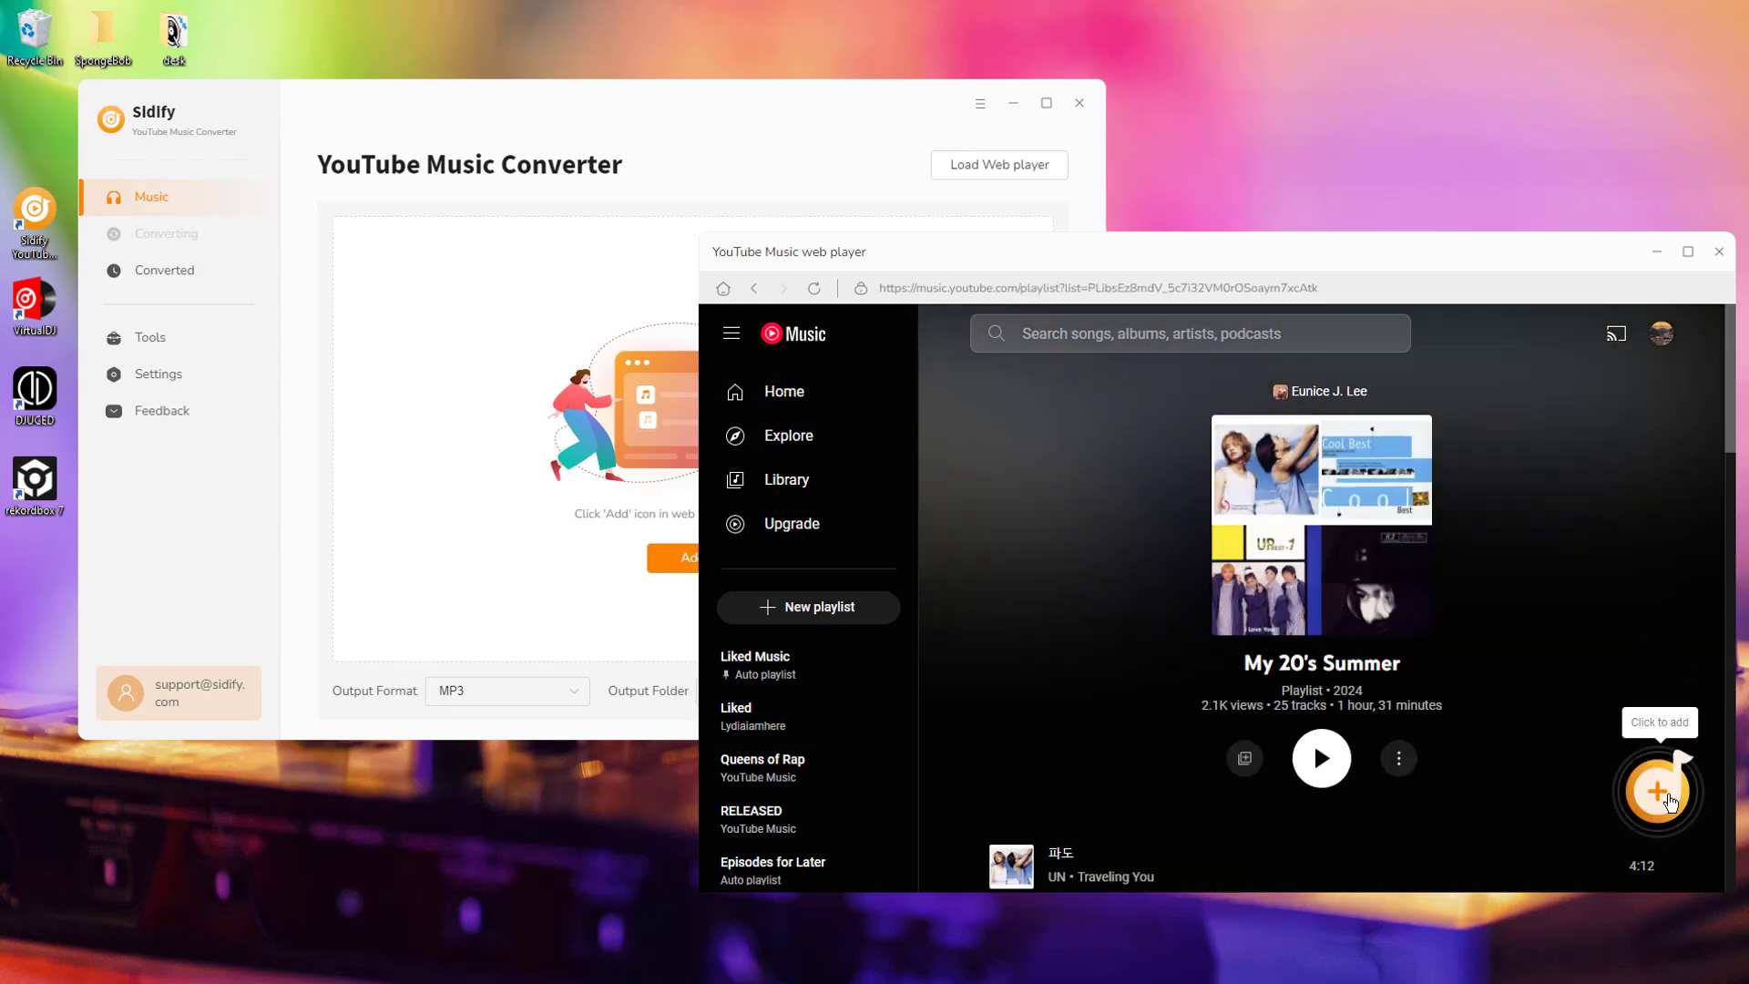
pyautogui.click(1658, 792)
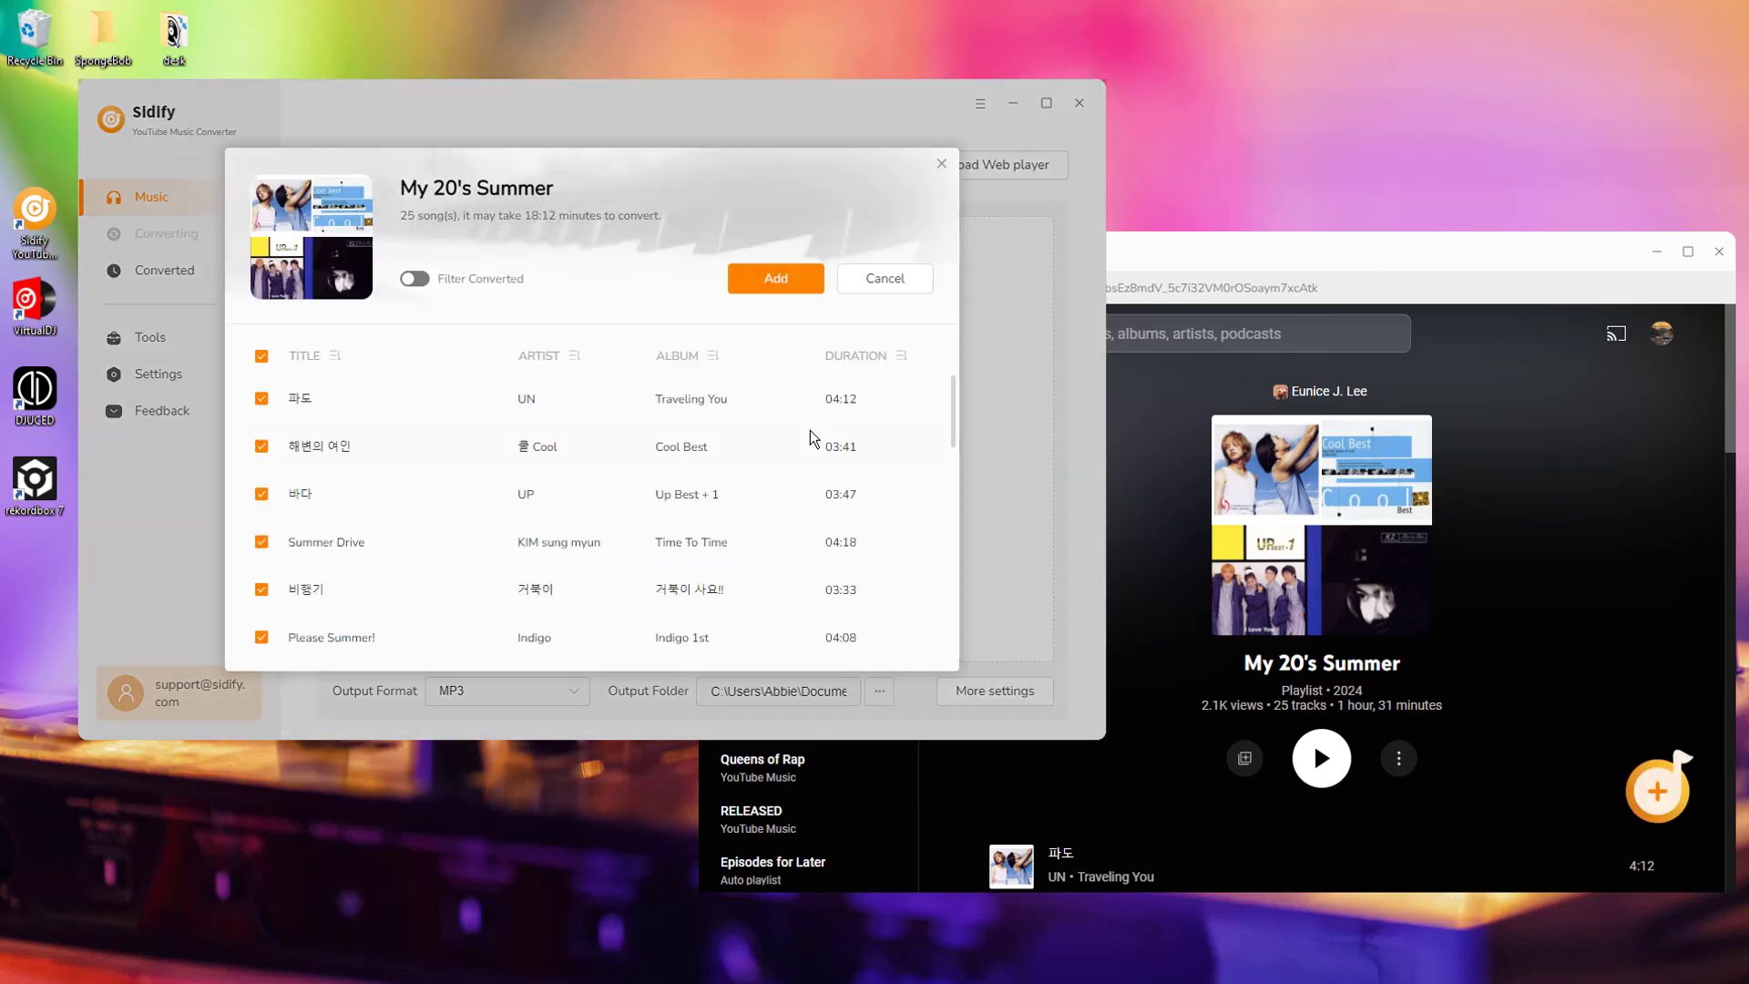
pyautogui.click(1657, 252)
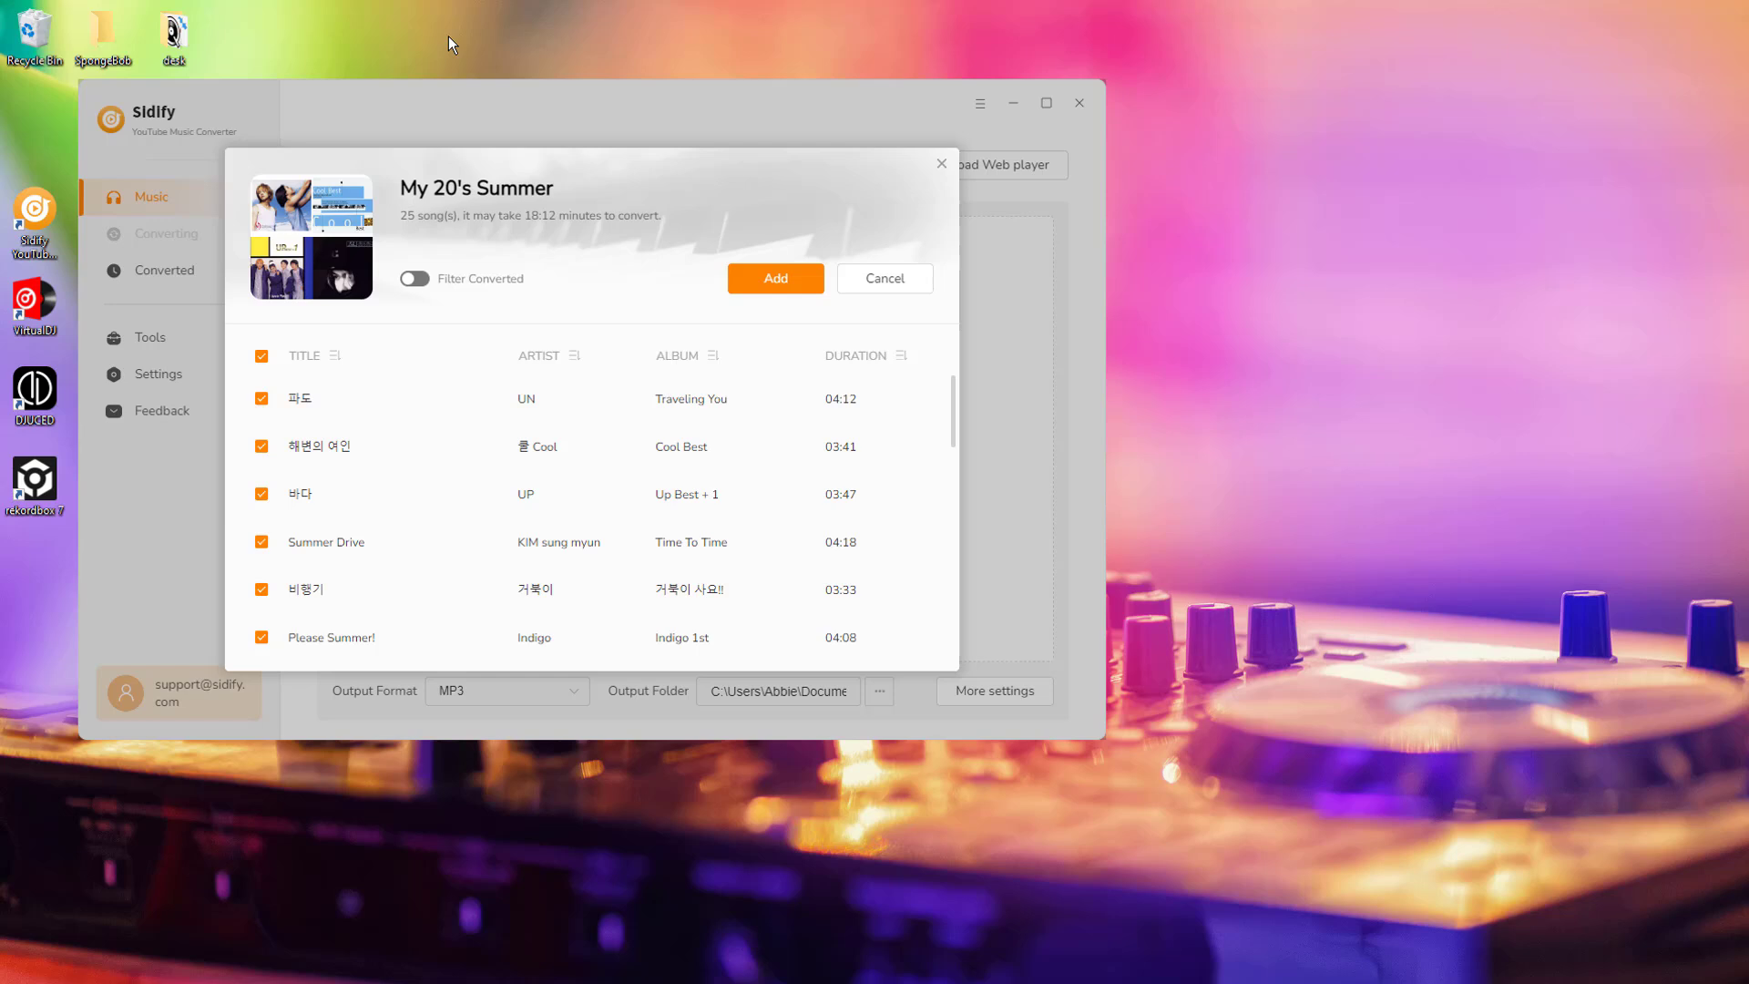
# Select only Summer Drive, Summer Comes and plot twist from the playlist and add them to the conversion list
pyautogui.click(261, 356)
pyautogui.click(261, 541)
pyautogui.scroll(-2, 276, 546)
pyautogui.scroll(-2, 272, 549)
pyautogui.click(260, 503)
pyautogui.scroll(-2, 263, 507)
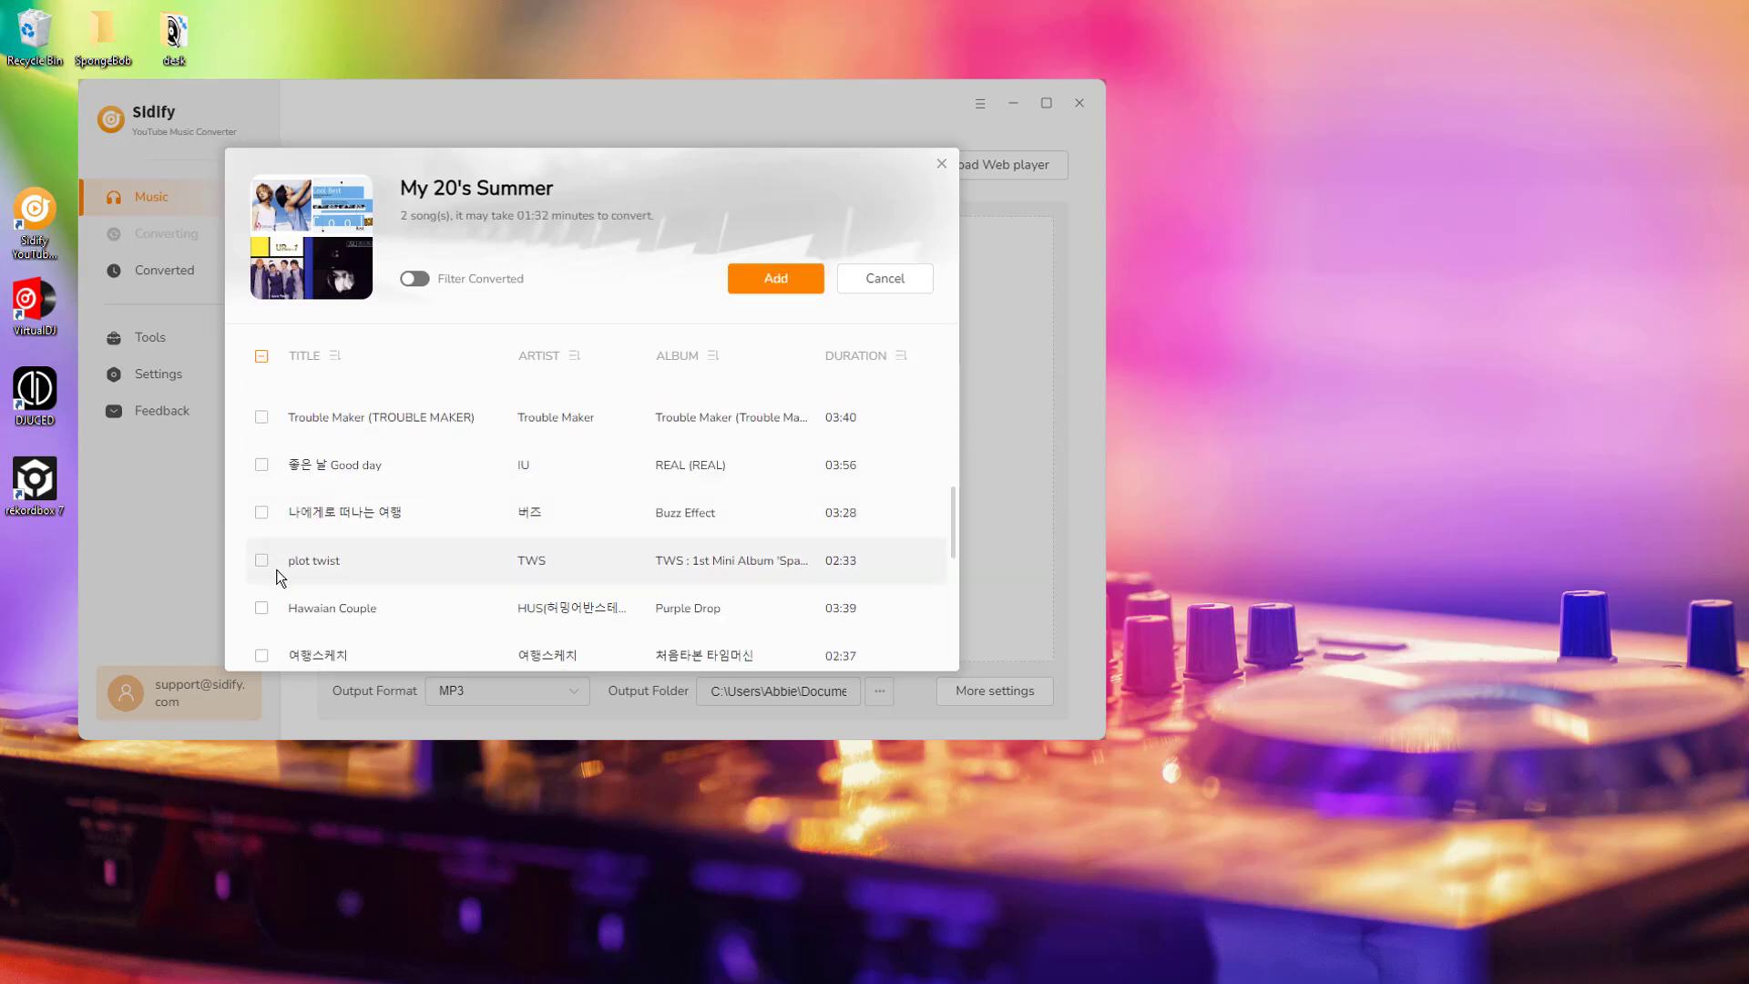
pyautogui.click(262, 561)
pyautogui.click(776, 283)
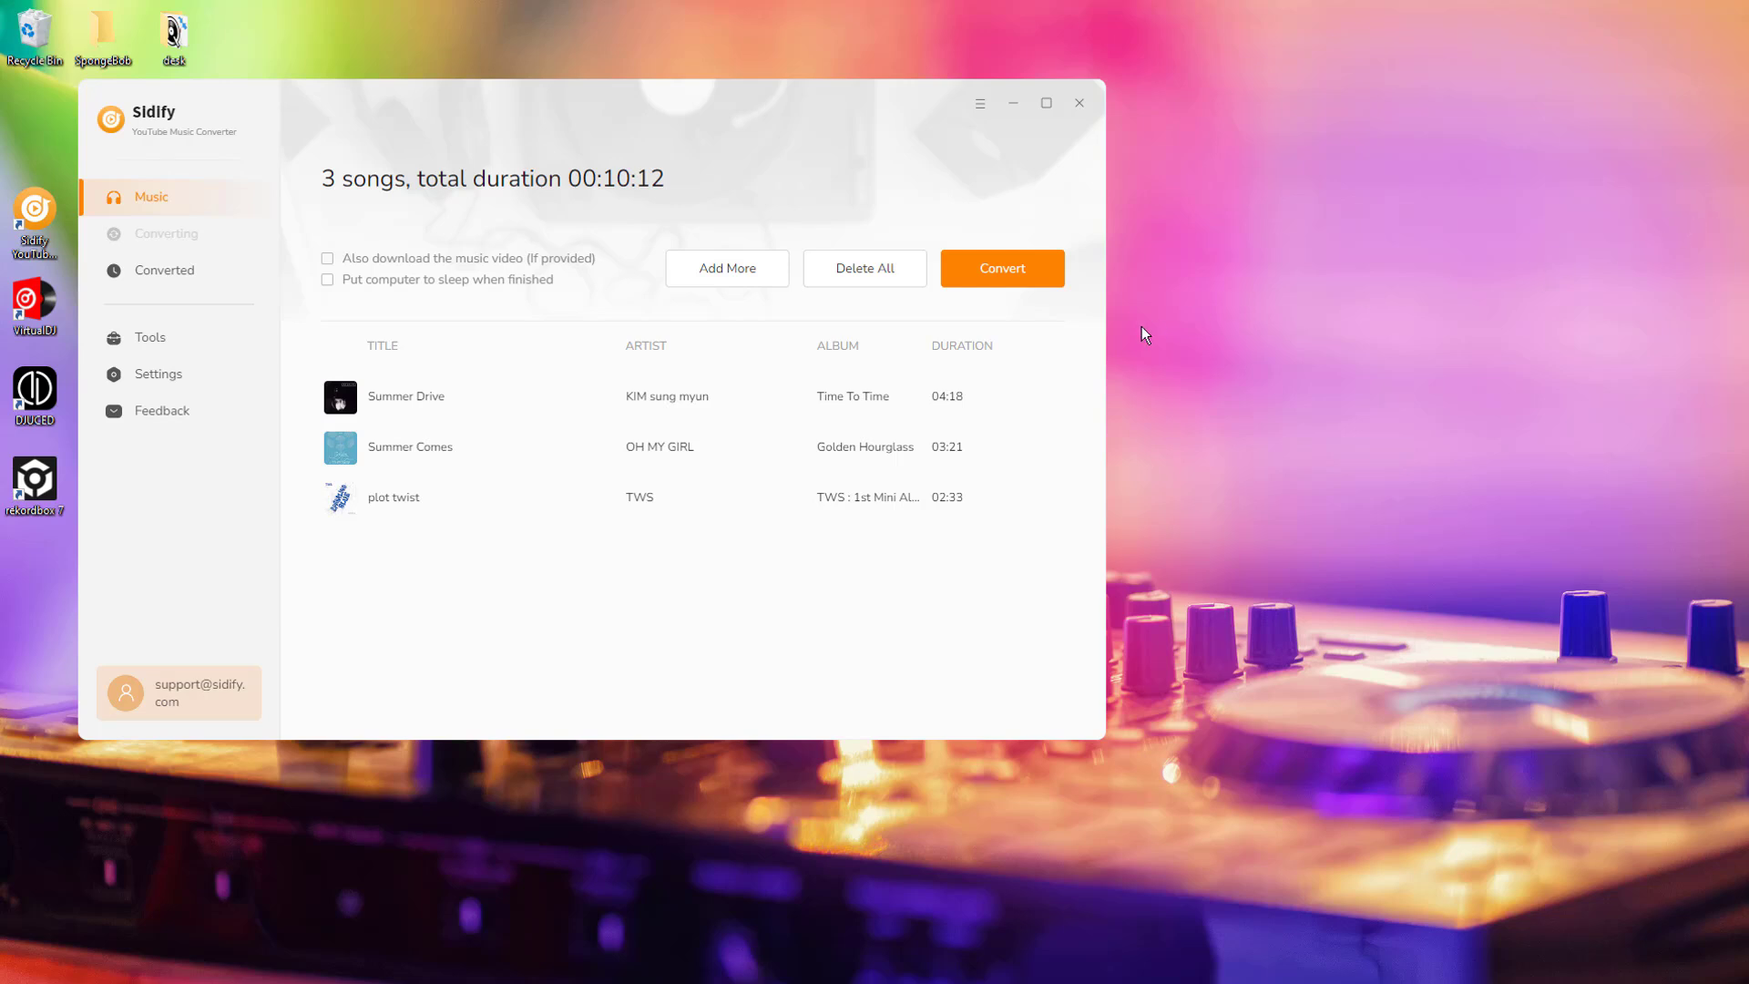
# Convert the three queued songs, complete the task and open the list of converted songs
pyautogui.click(1044, 281)
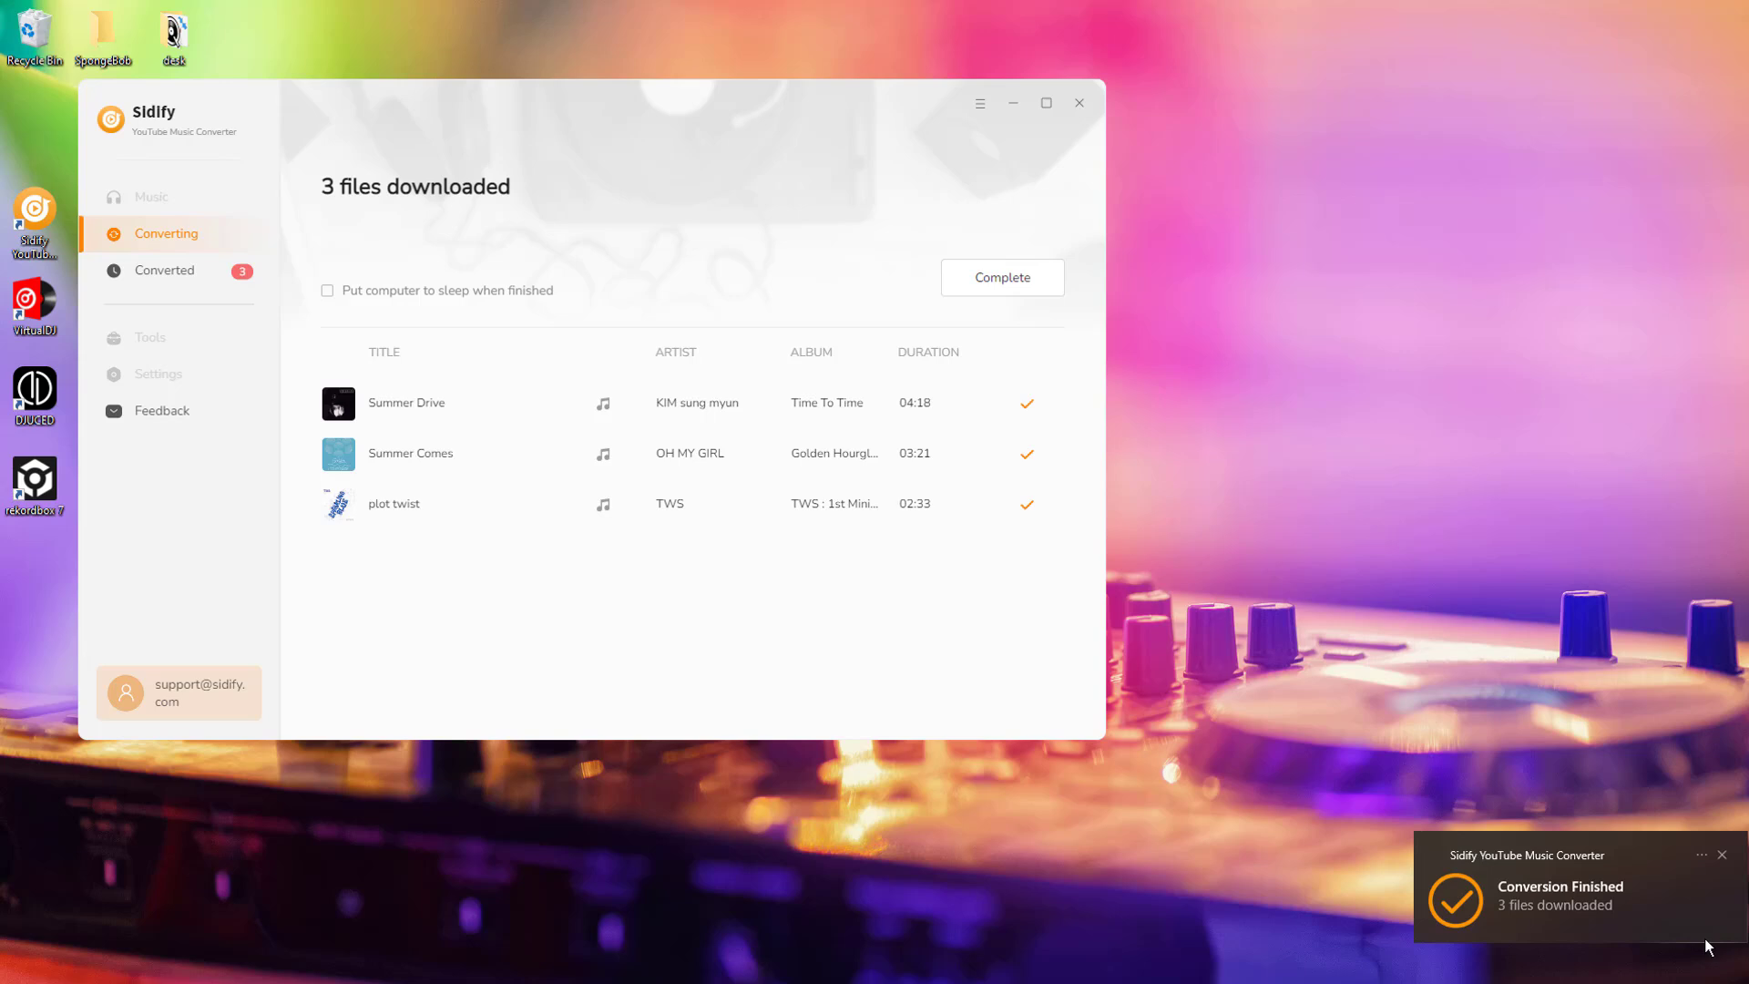
pyautogui.click(1011, 294)
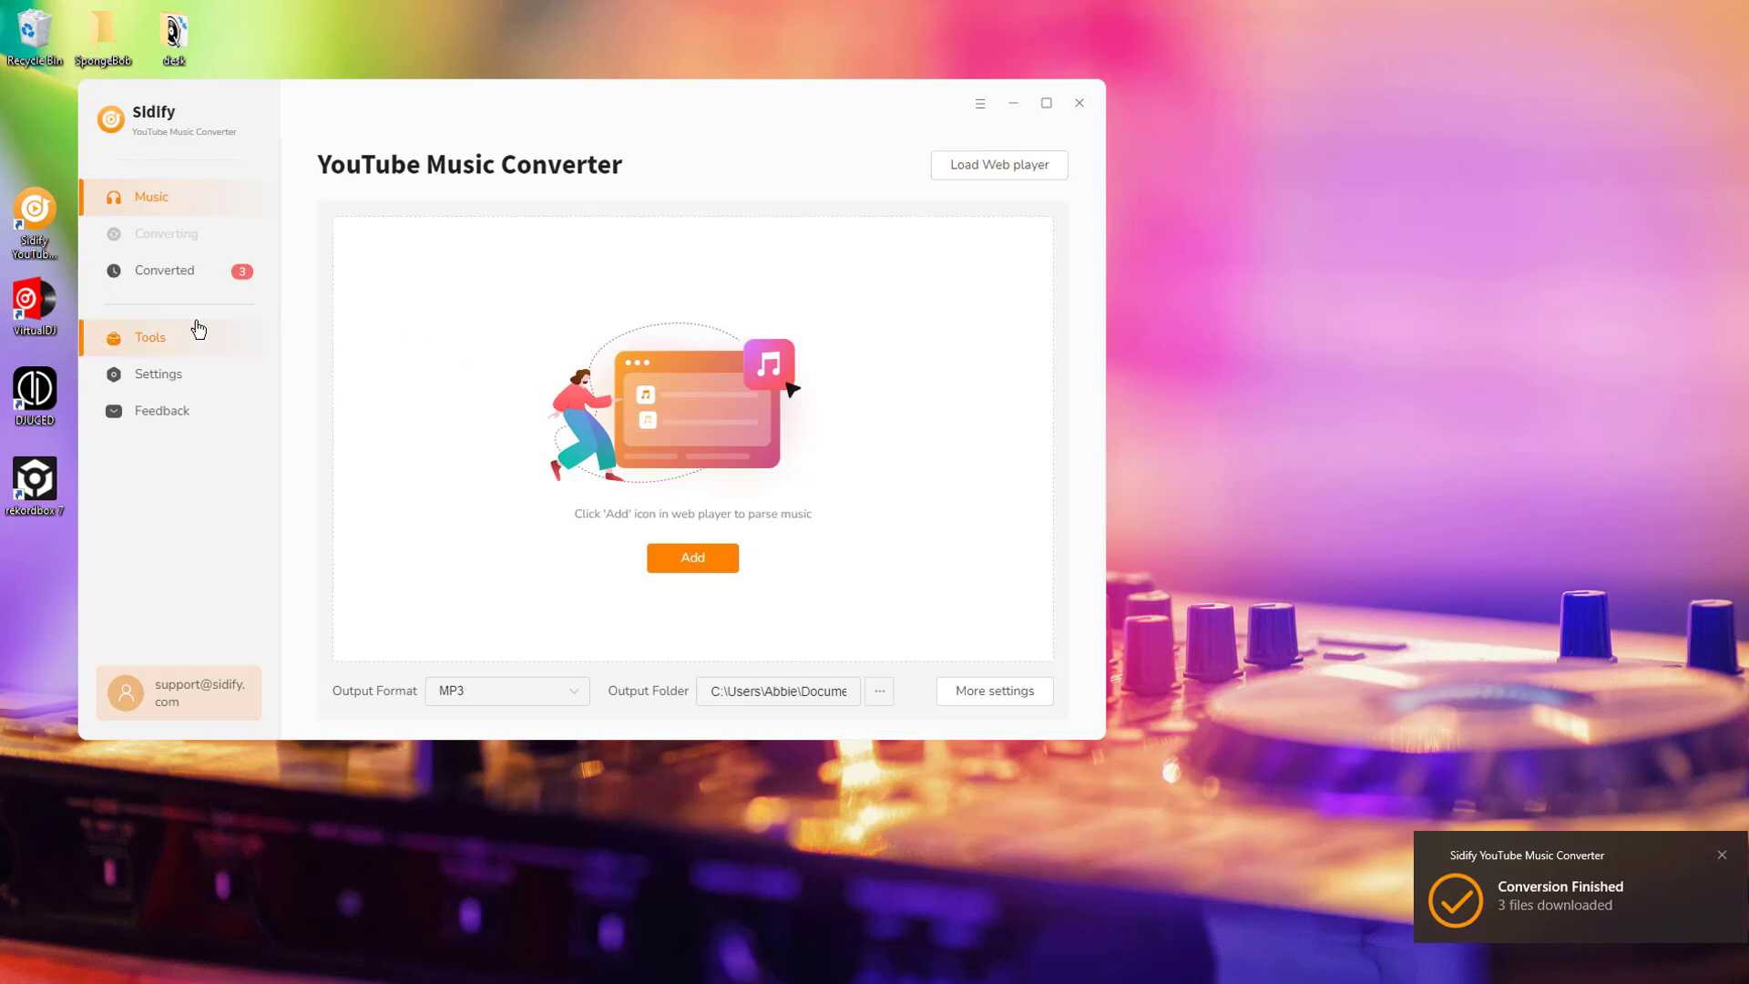
pyautogui.click(199, 285)
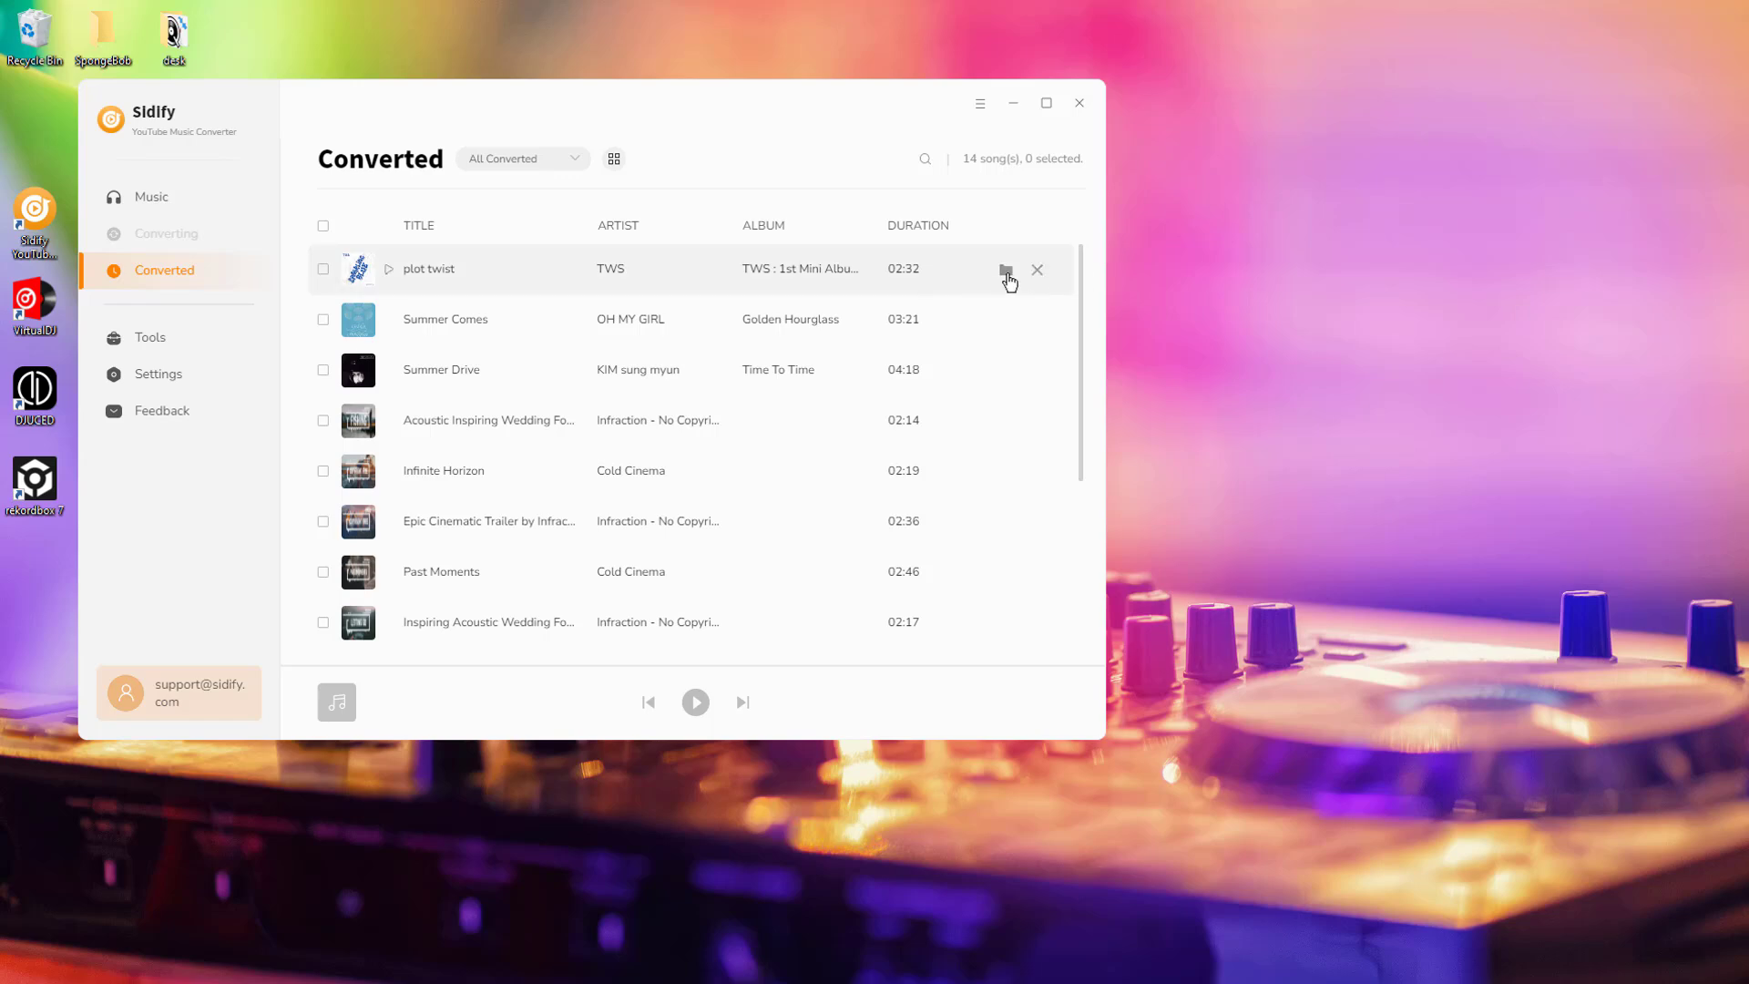
# Open the folder containing the converted plot twist file and minimize the converter to leave only that folder window
pyautogui.click(1006, 270)
pyautogui.moveTo(604, 260); pyautogui.dragTo(670, 347)
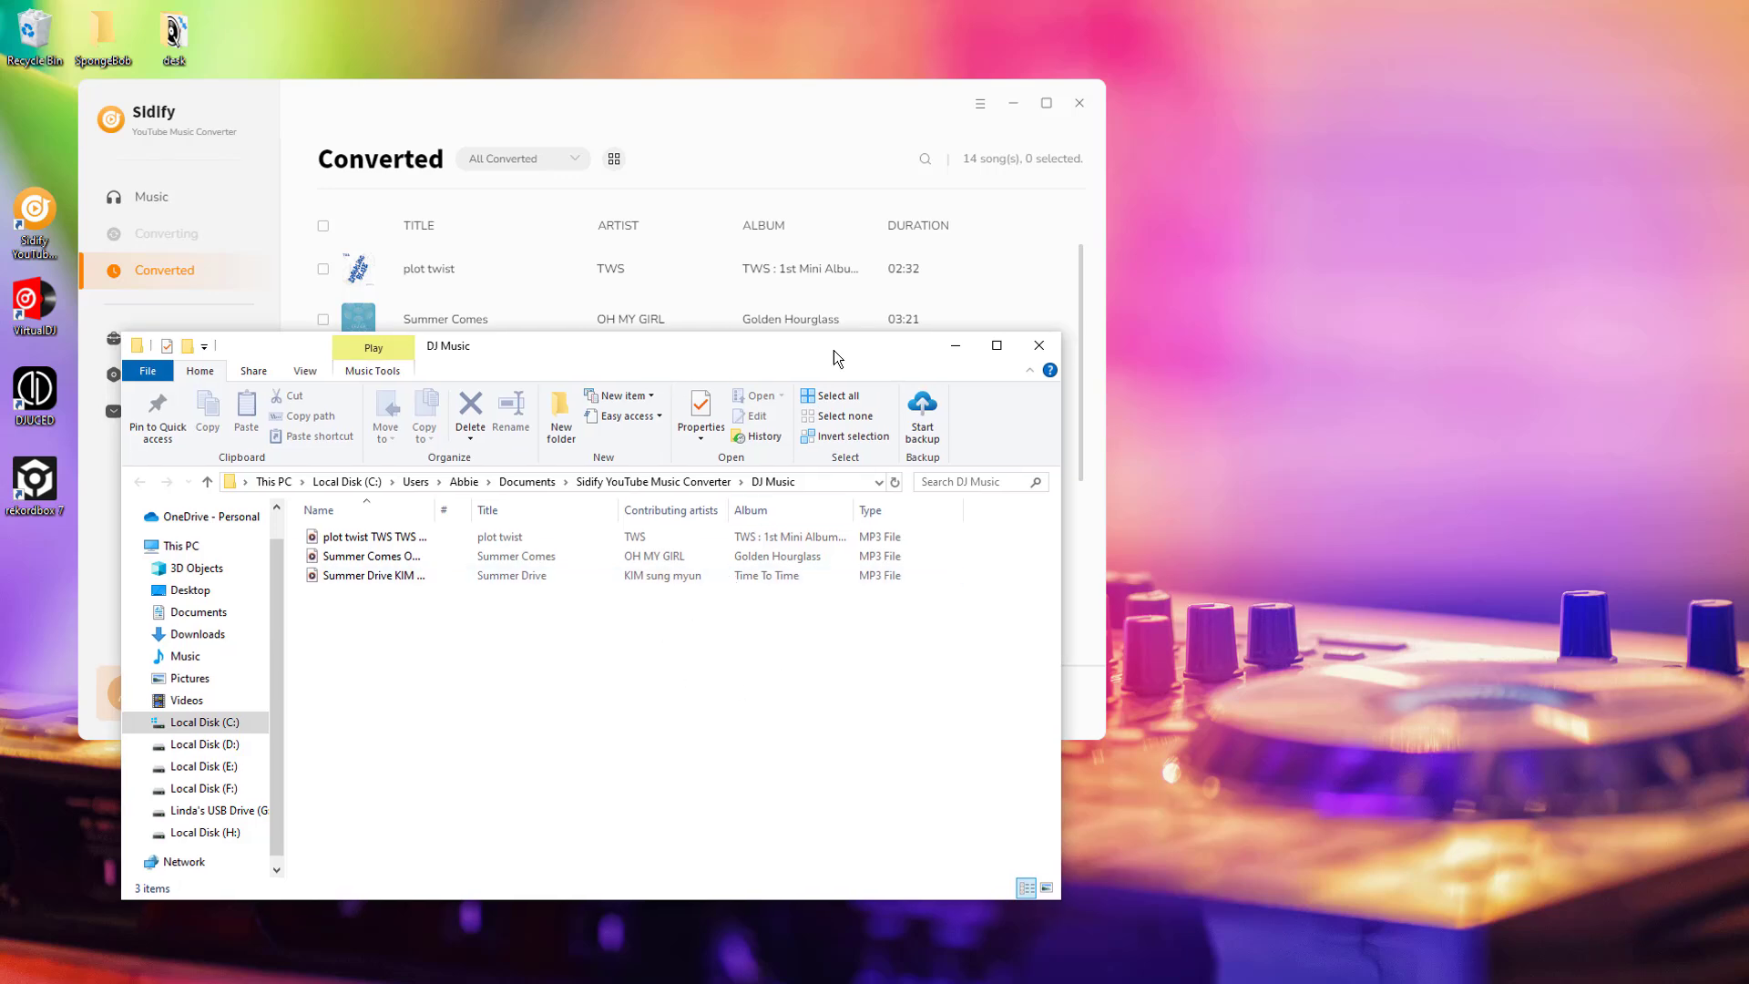
pyautogui.click(1013, 104)
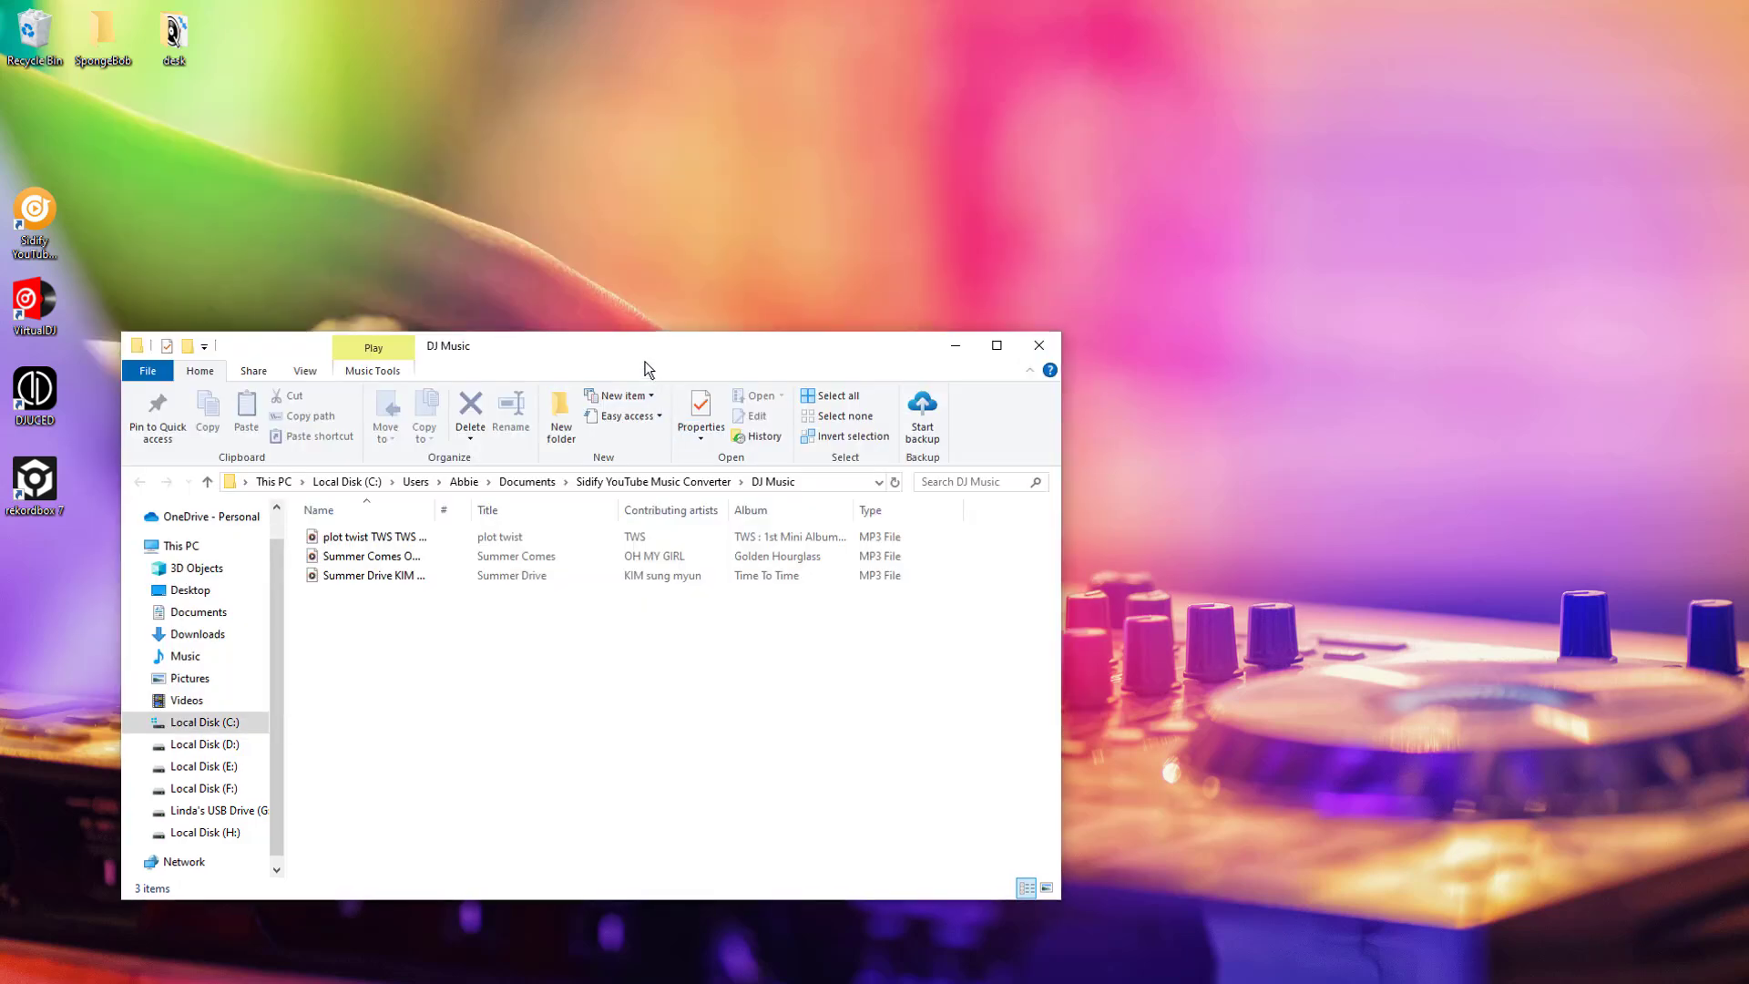
# Launch VirtualDJ, dismiss the update offer and skip connecting an account
pyautogui.click(40, 226)
pyautogui.click(40, 394)
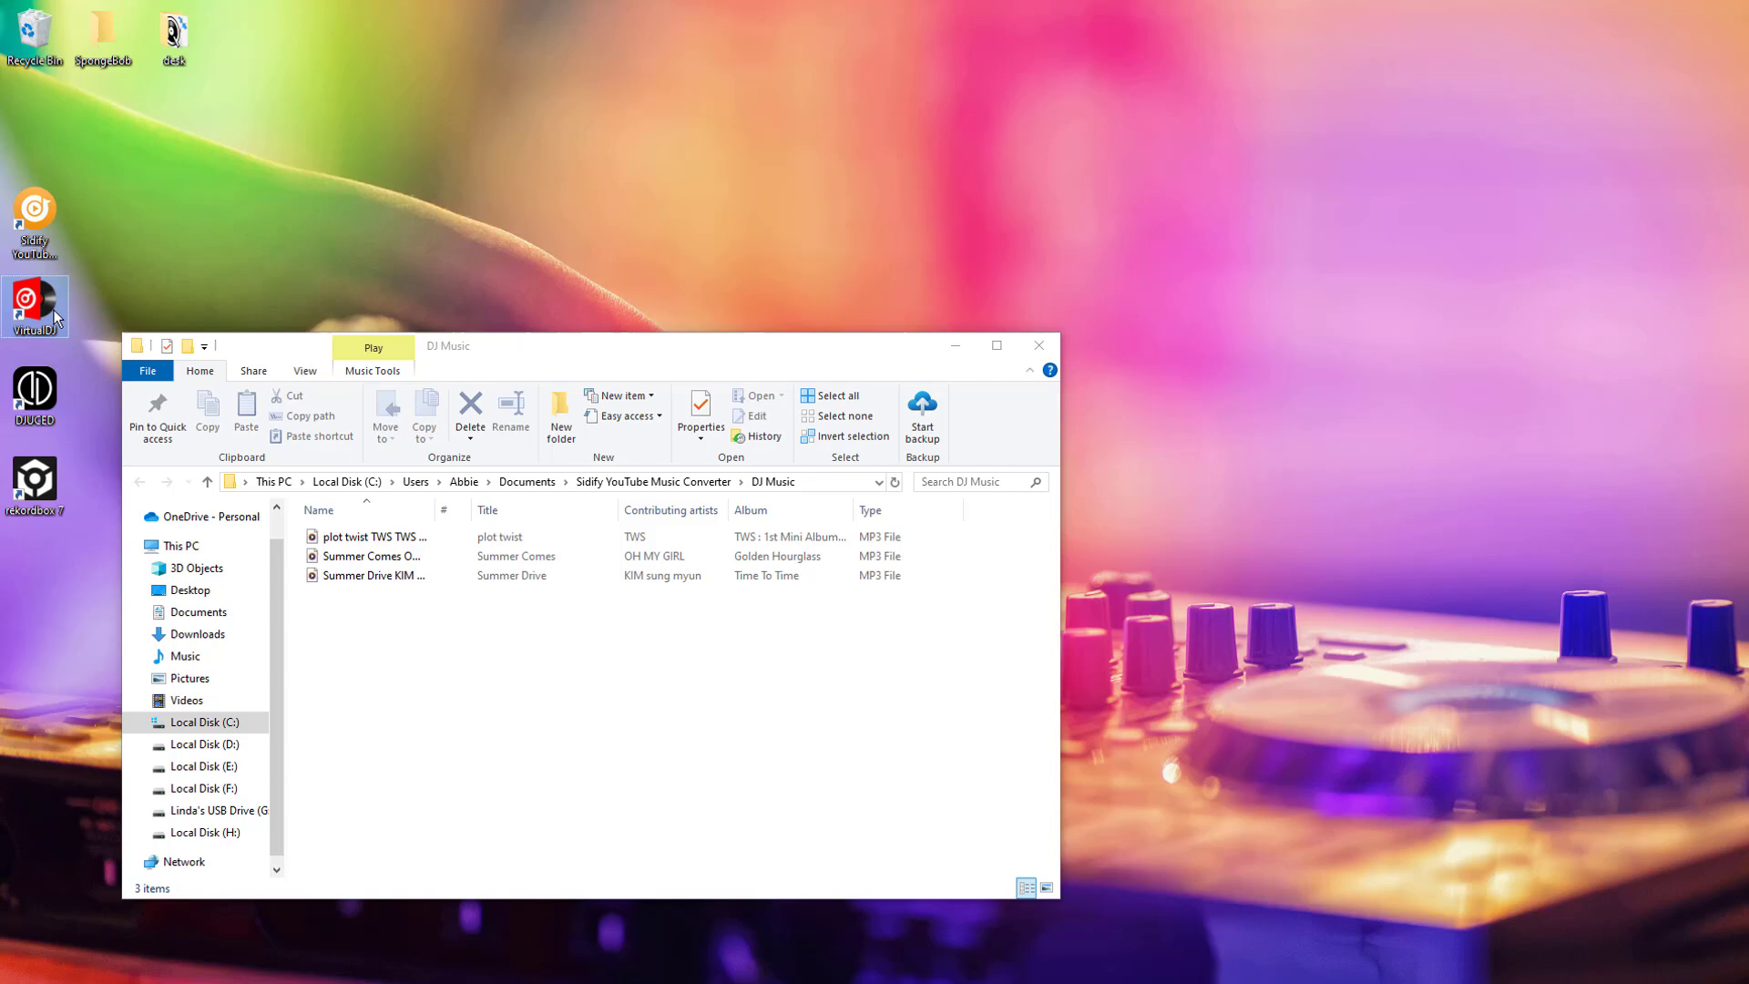
pyautogui.doubleClick(52, 311)
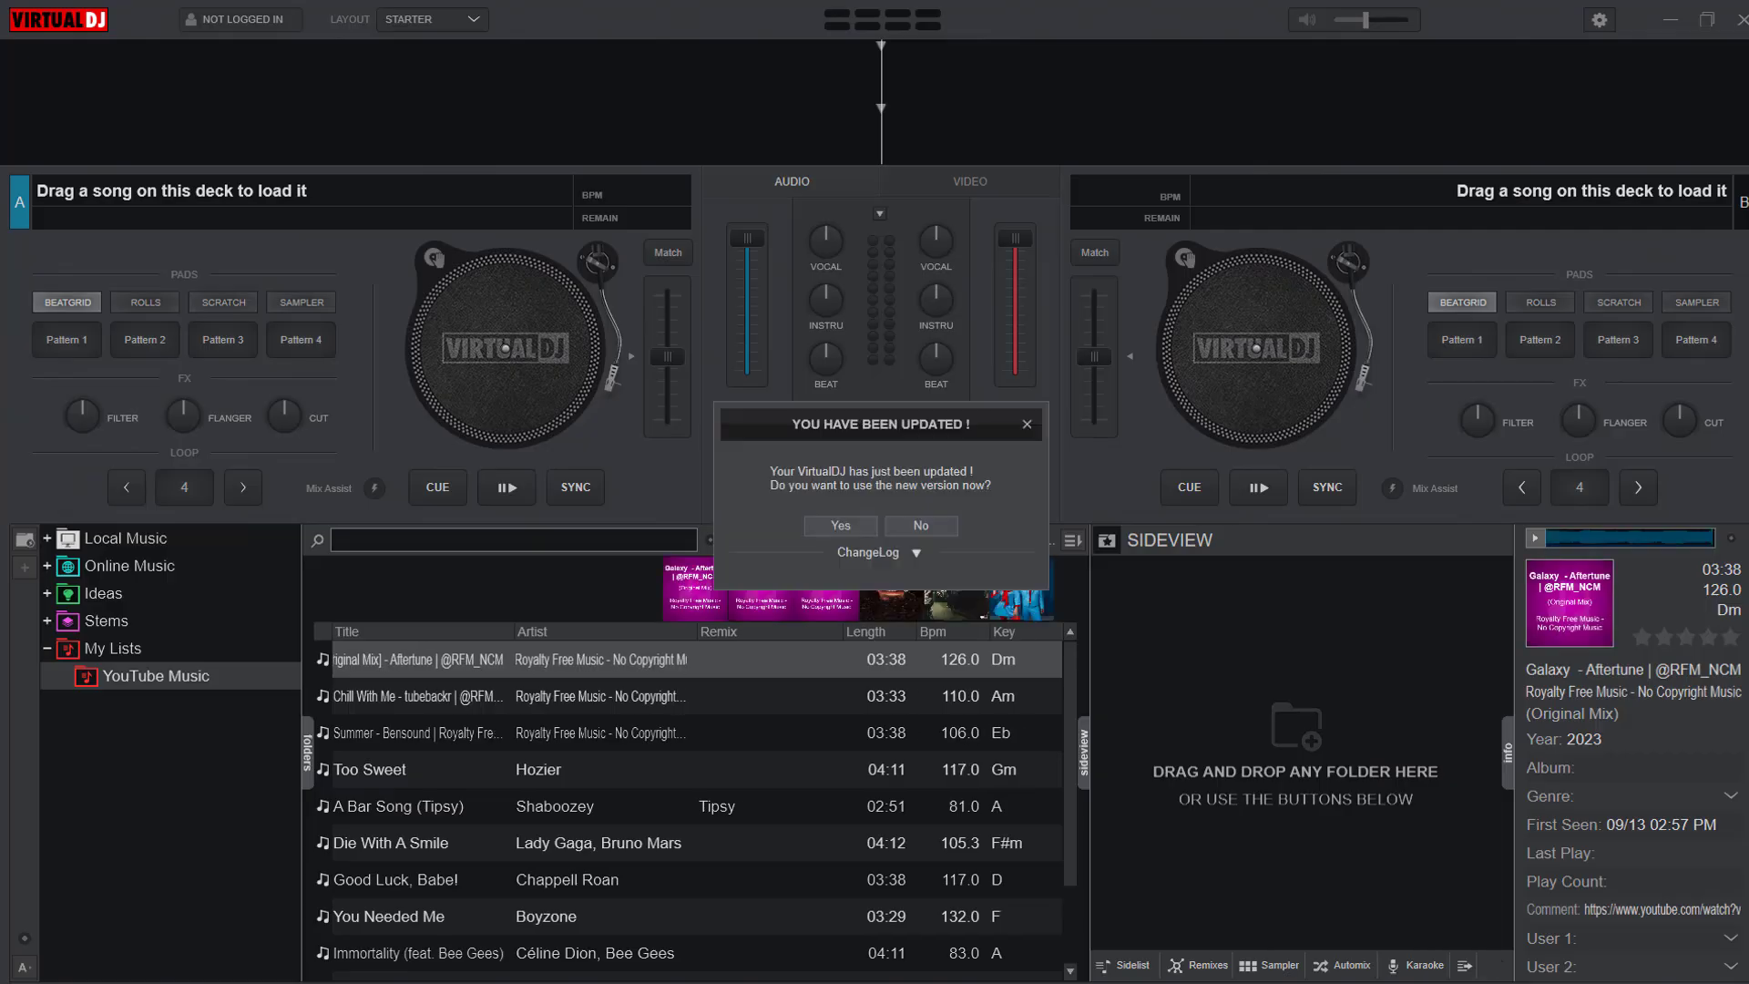
pyautogui.click(1026, 425)
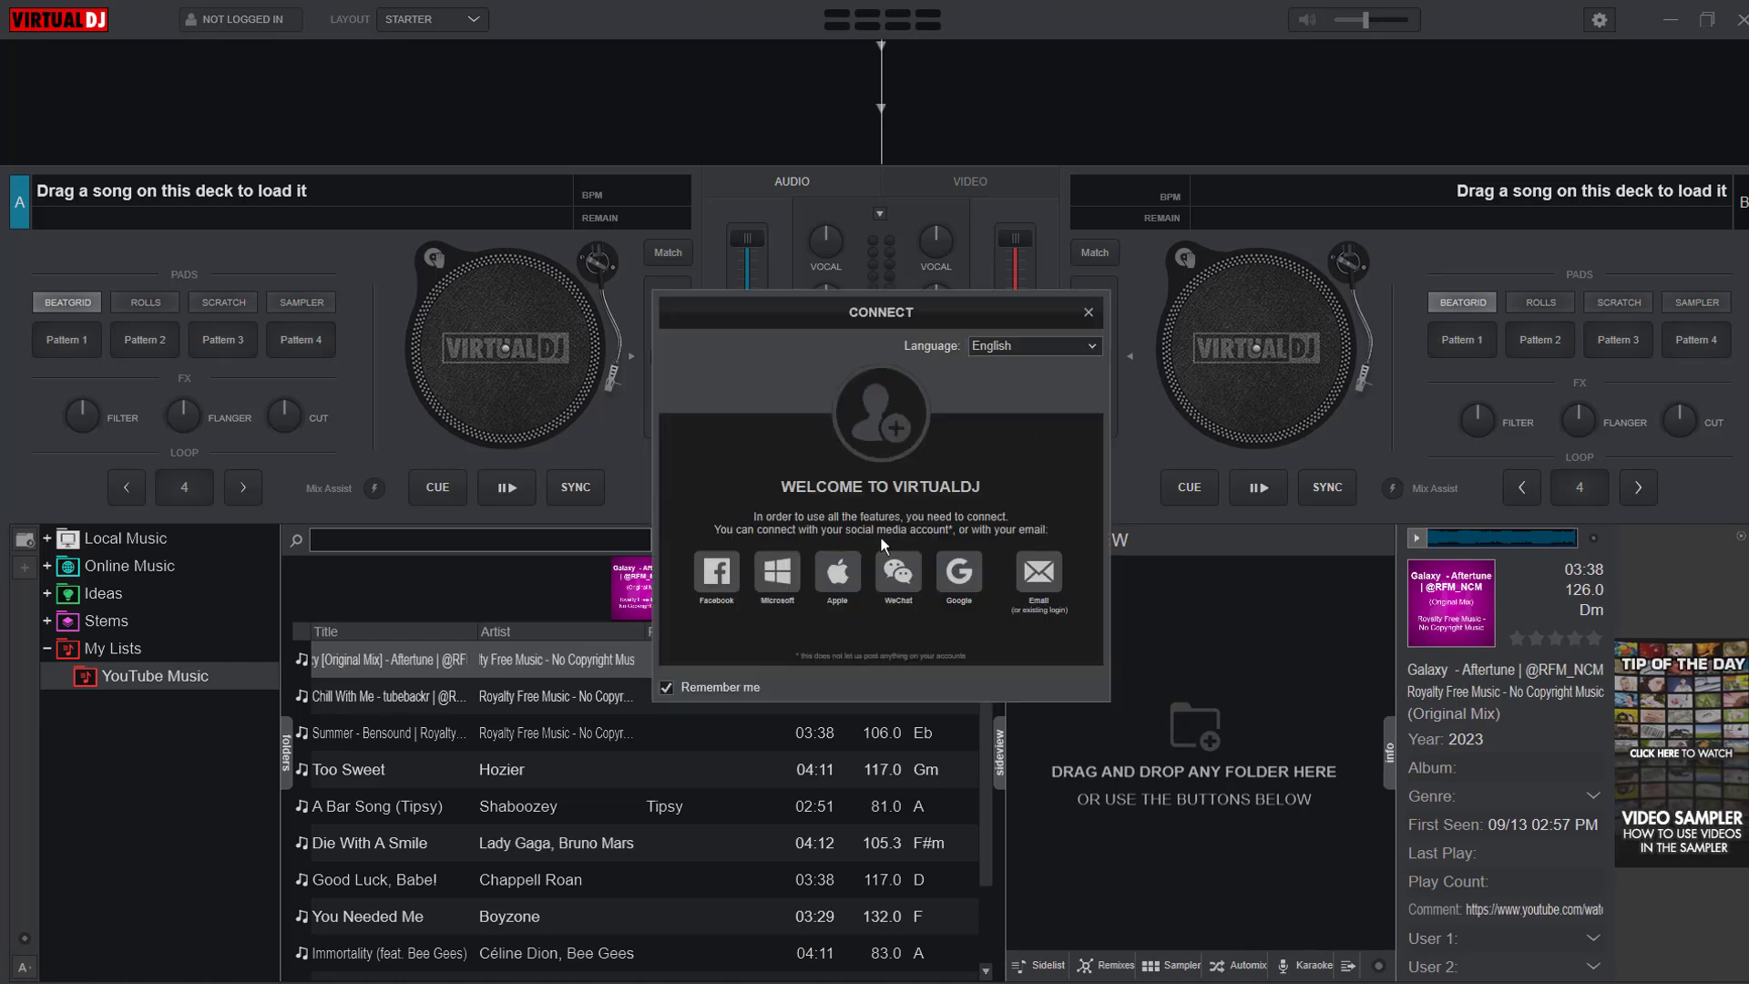
pyautogui.click(1087, 314)
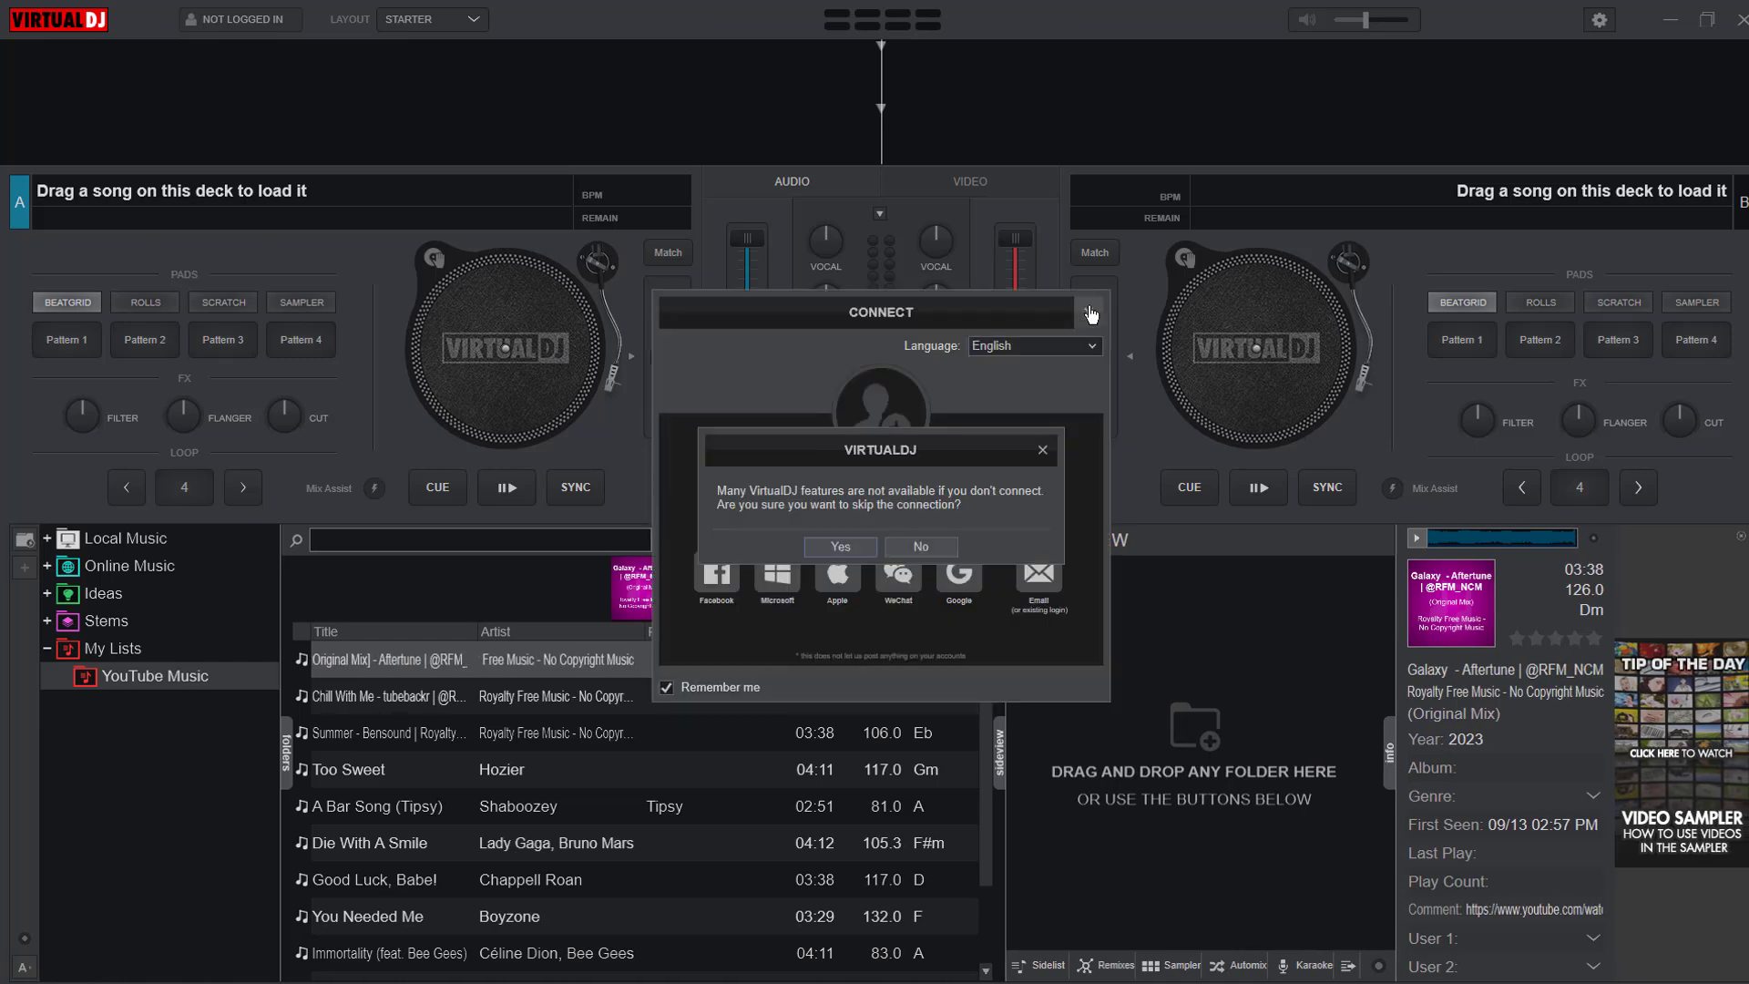
pyautogui.click(877, 544)
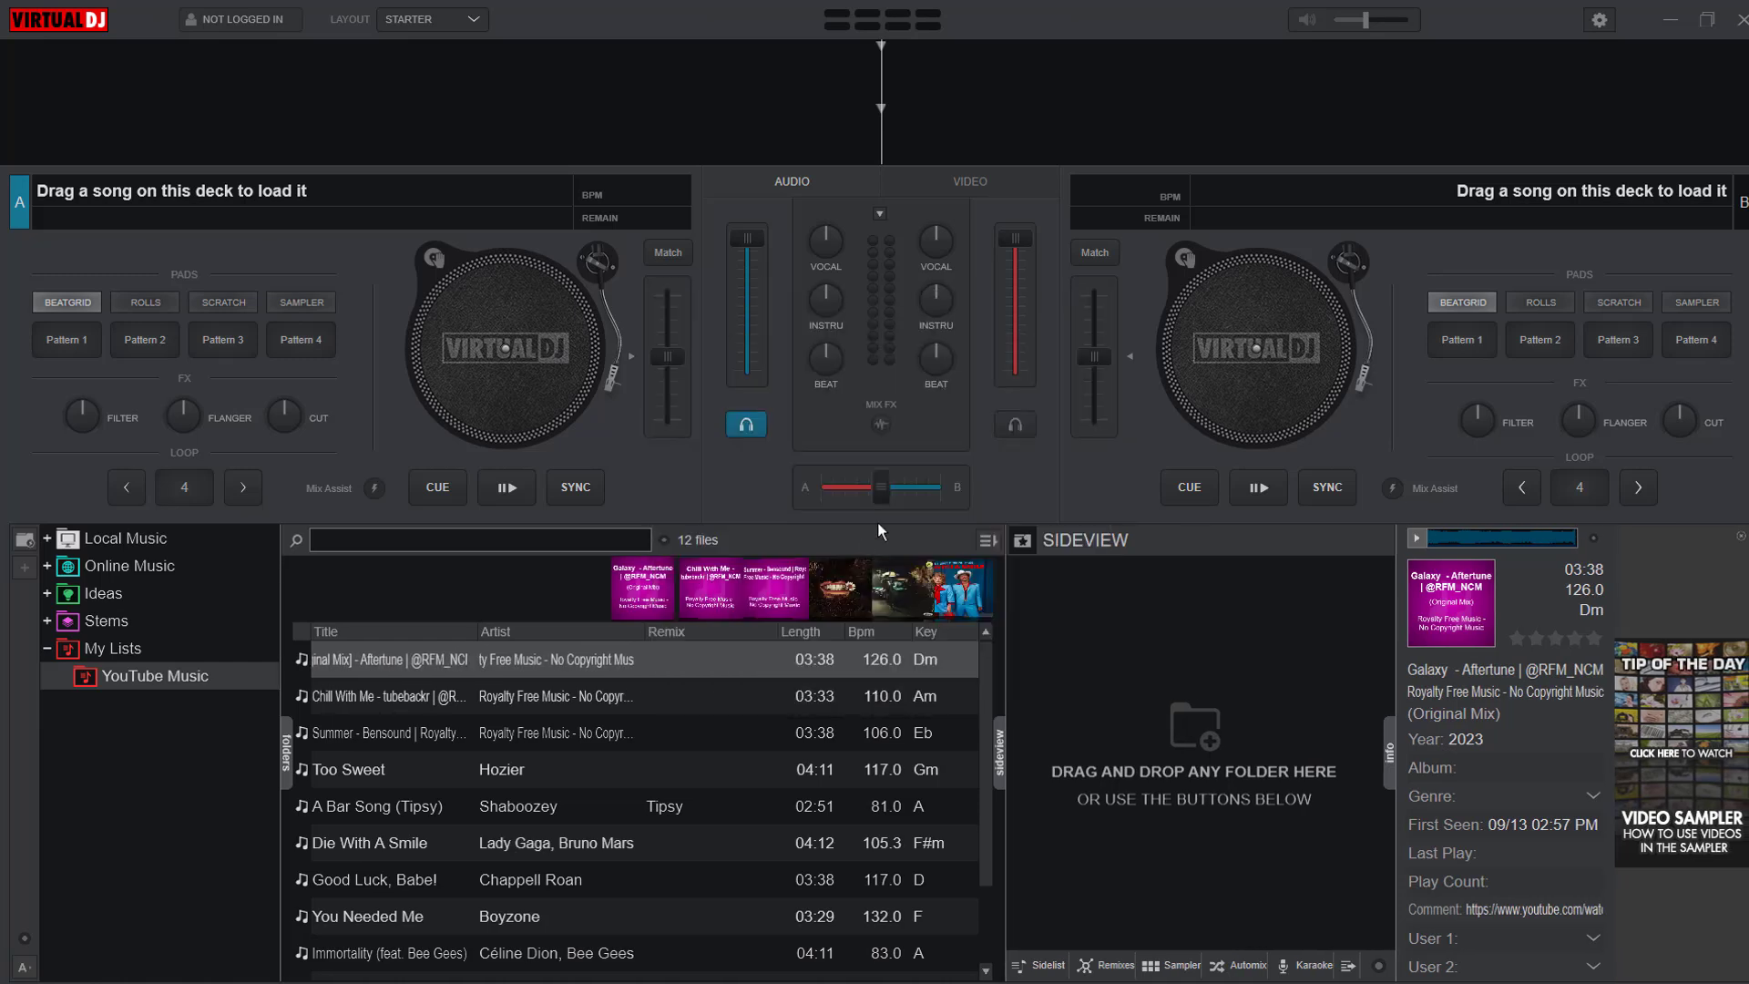
# Arrange VirtualDJ beside the DJ Music folder window and add the folder's three MP3 files to the YouTube Music list
pyautogui.click(1705, 27)
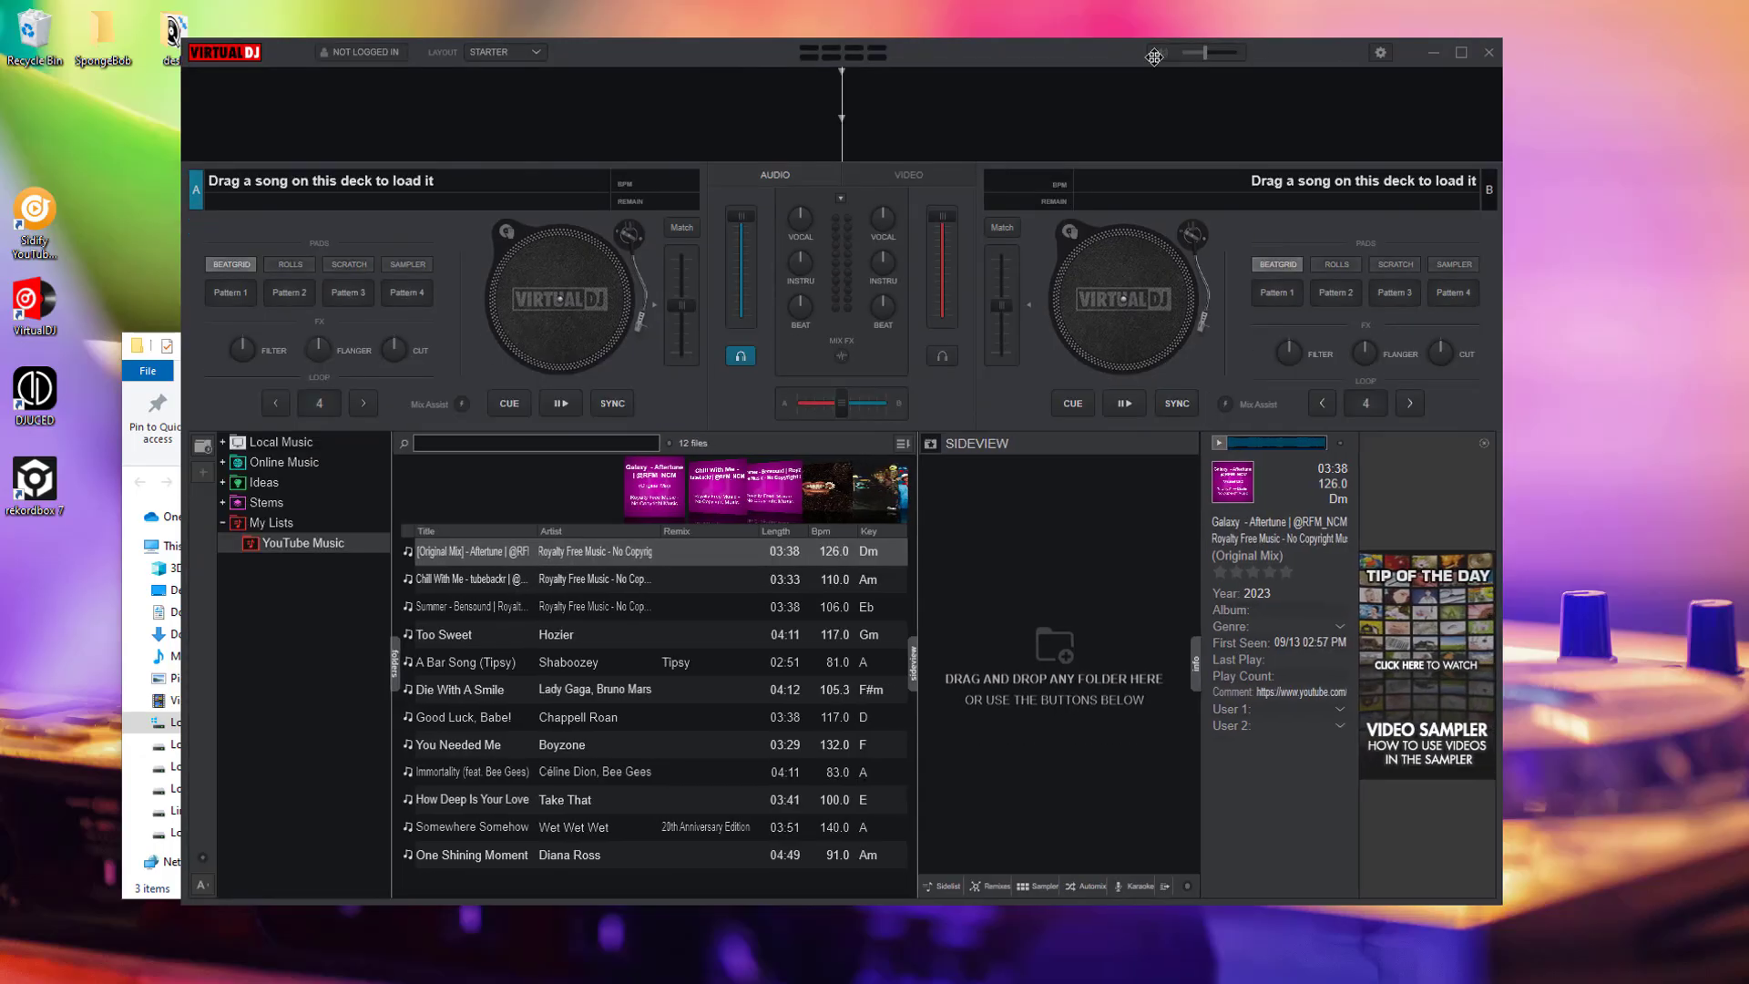
pyautogui.click(254, 544)
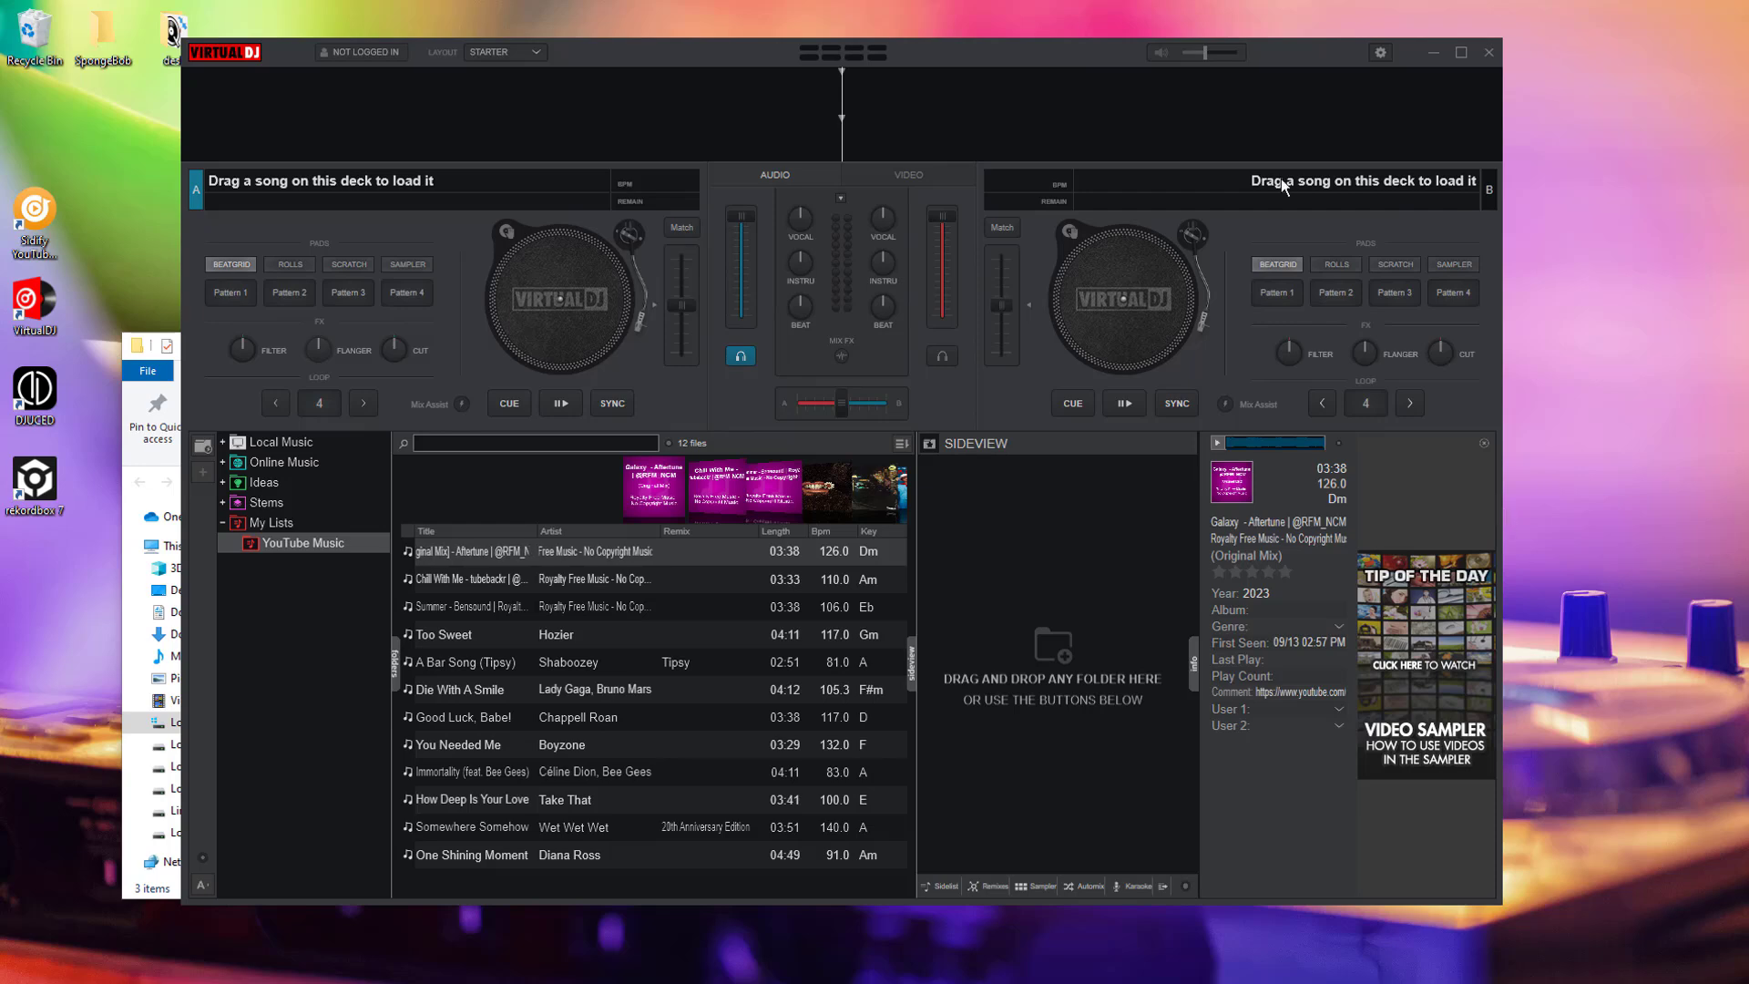
pyautogui.moveTo(1058, 62); pyautogui.dragTo(1301, 62)
pyautogui.click(308, 347)
pyautogui.moveTo(500, 353); pyautogui.dragTo(450, 351)
pyautogui.moveTo(406, 530); pyautogui.dragTo(800, 802)
pyautogui.click(965, 60)
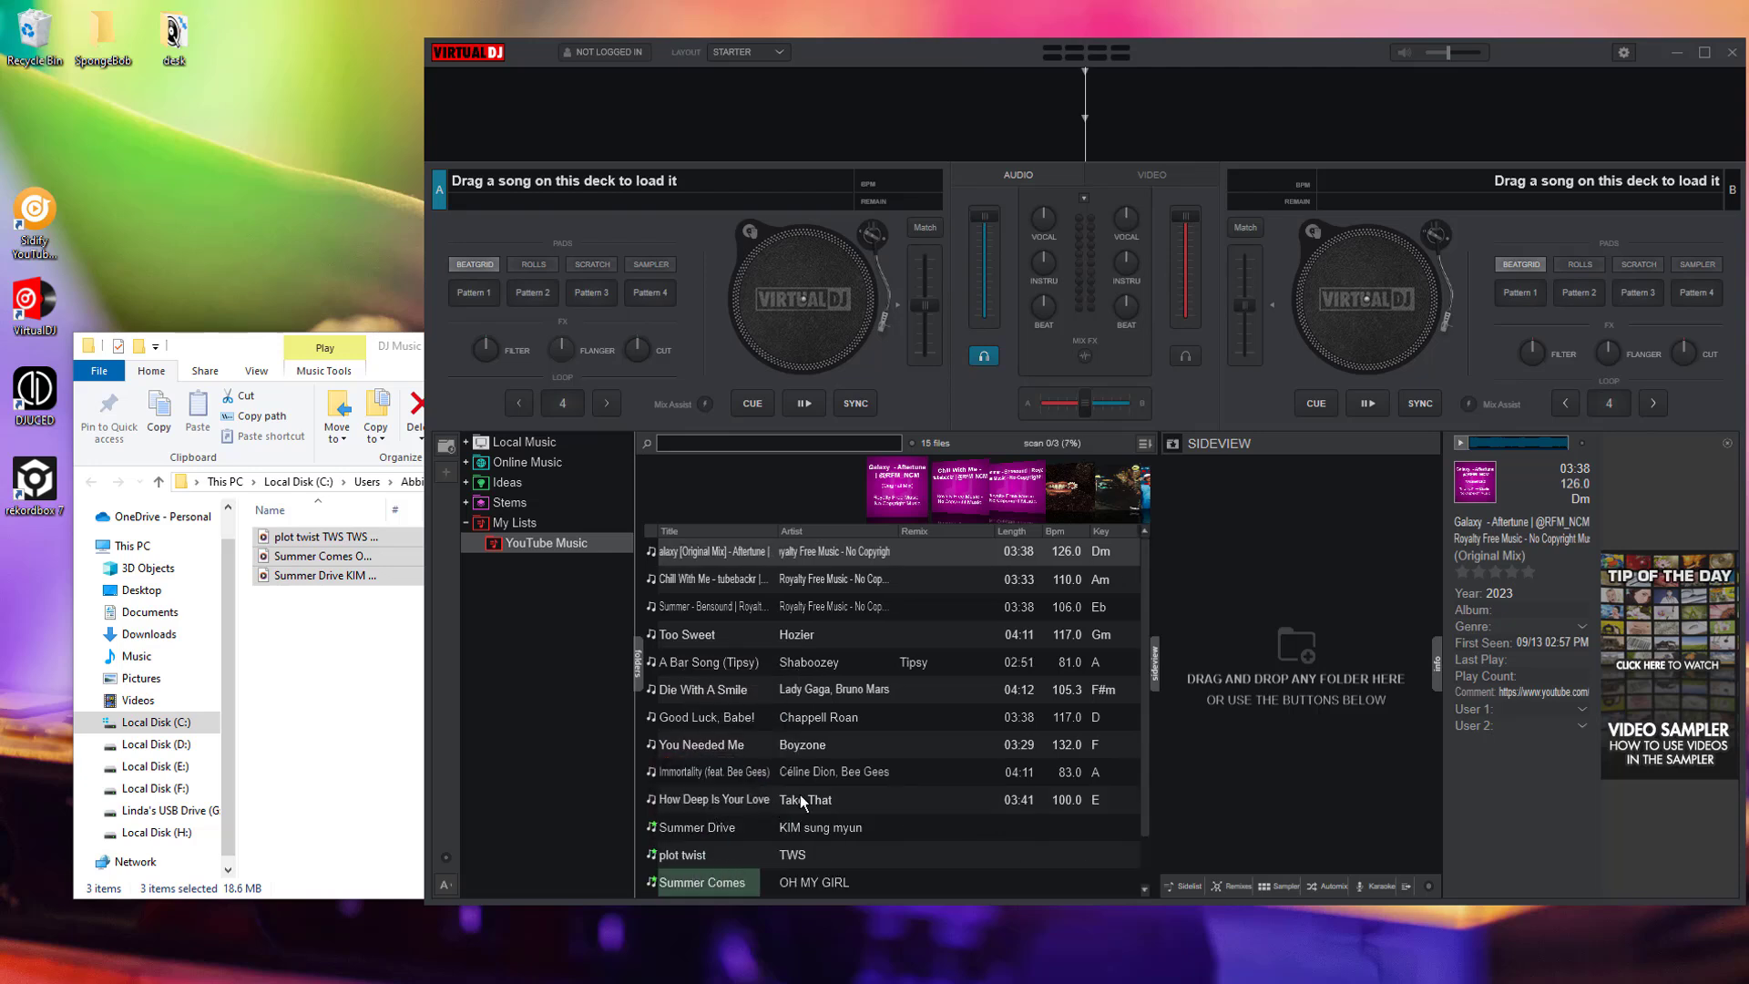
# Load Summer Drive onto deck A and Summer Comes onto deck B
pyautogui.scroll(-2, 803, 798)
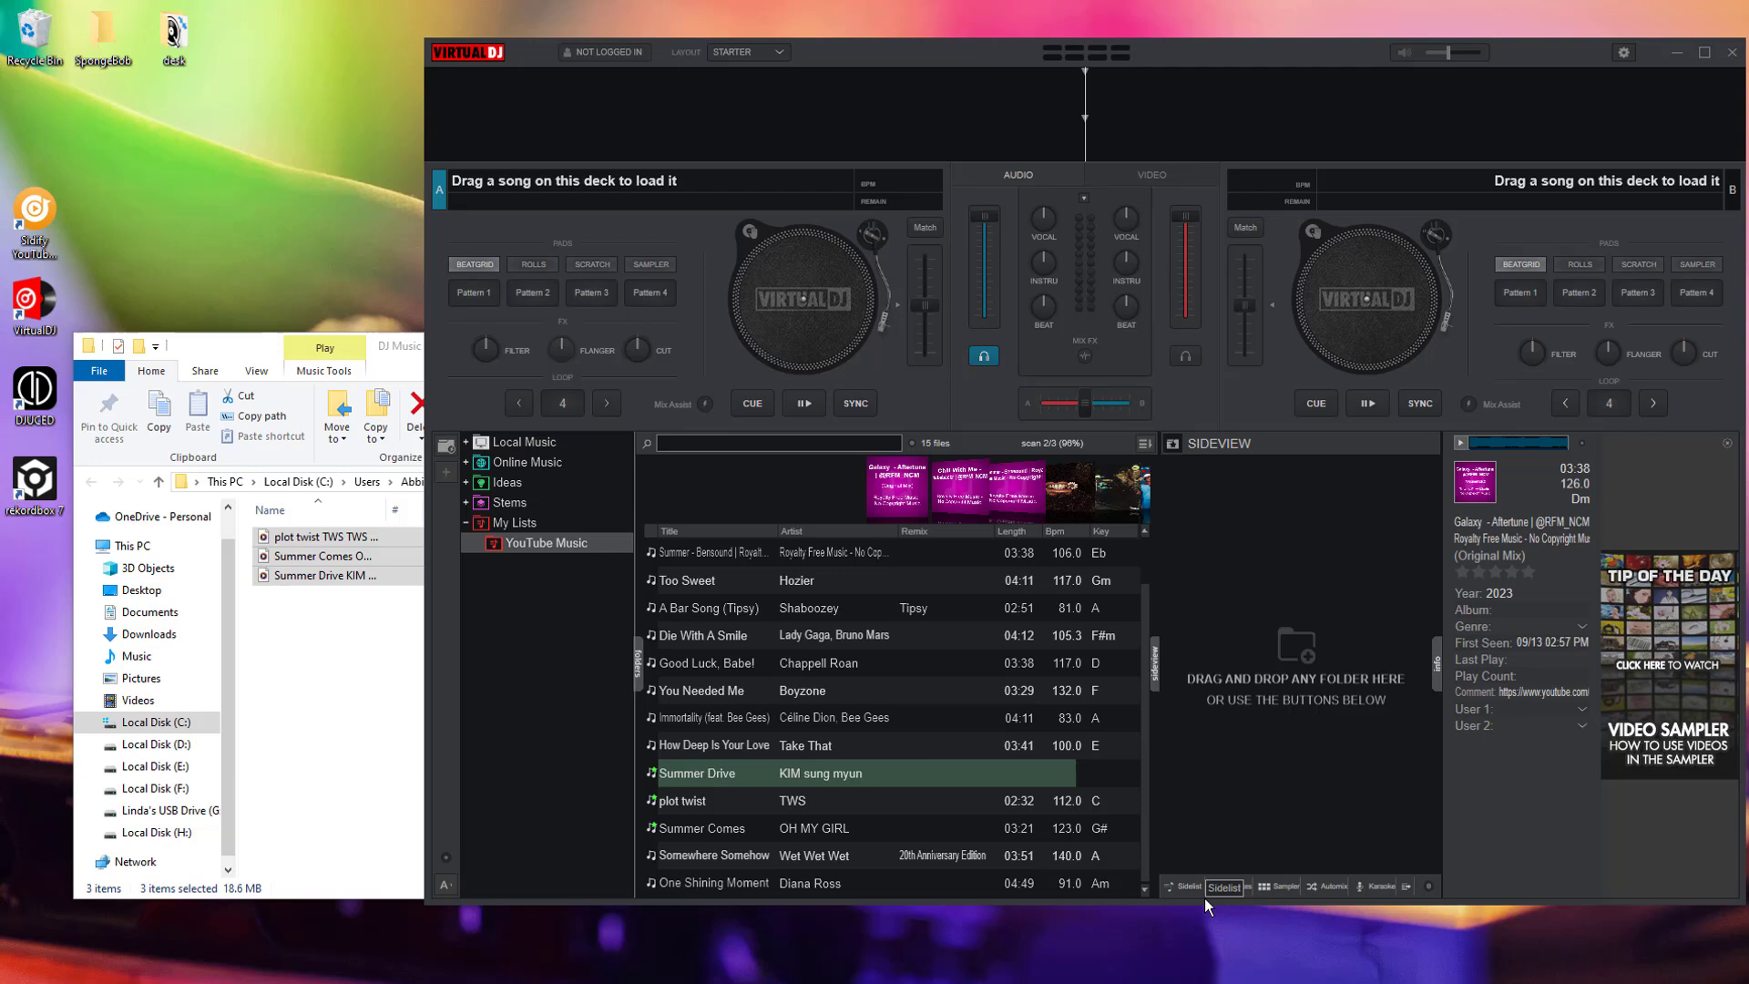
pyautogui.click(899, 778)
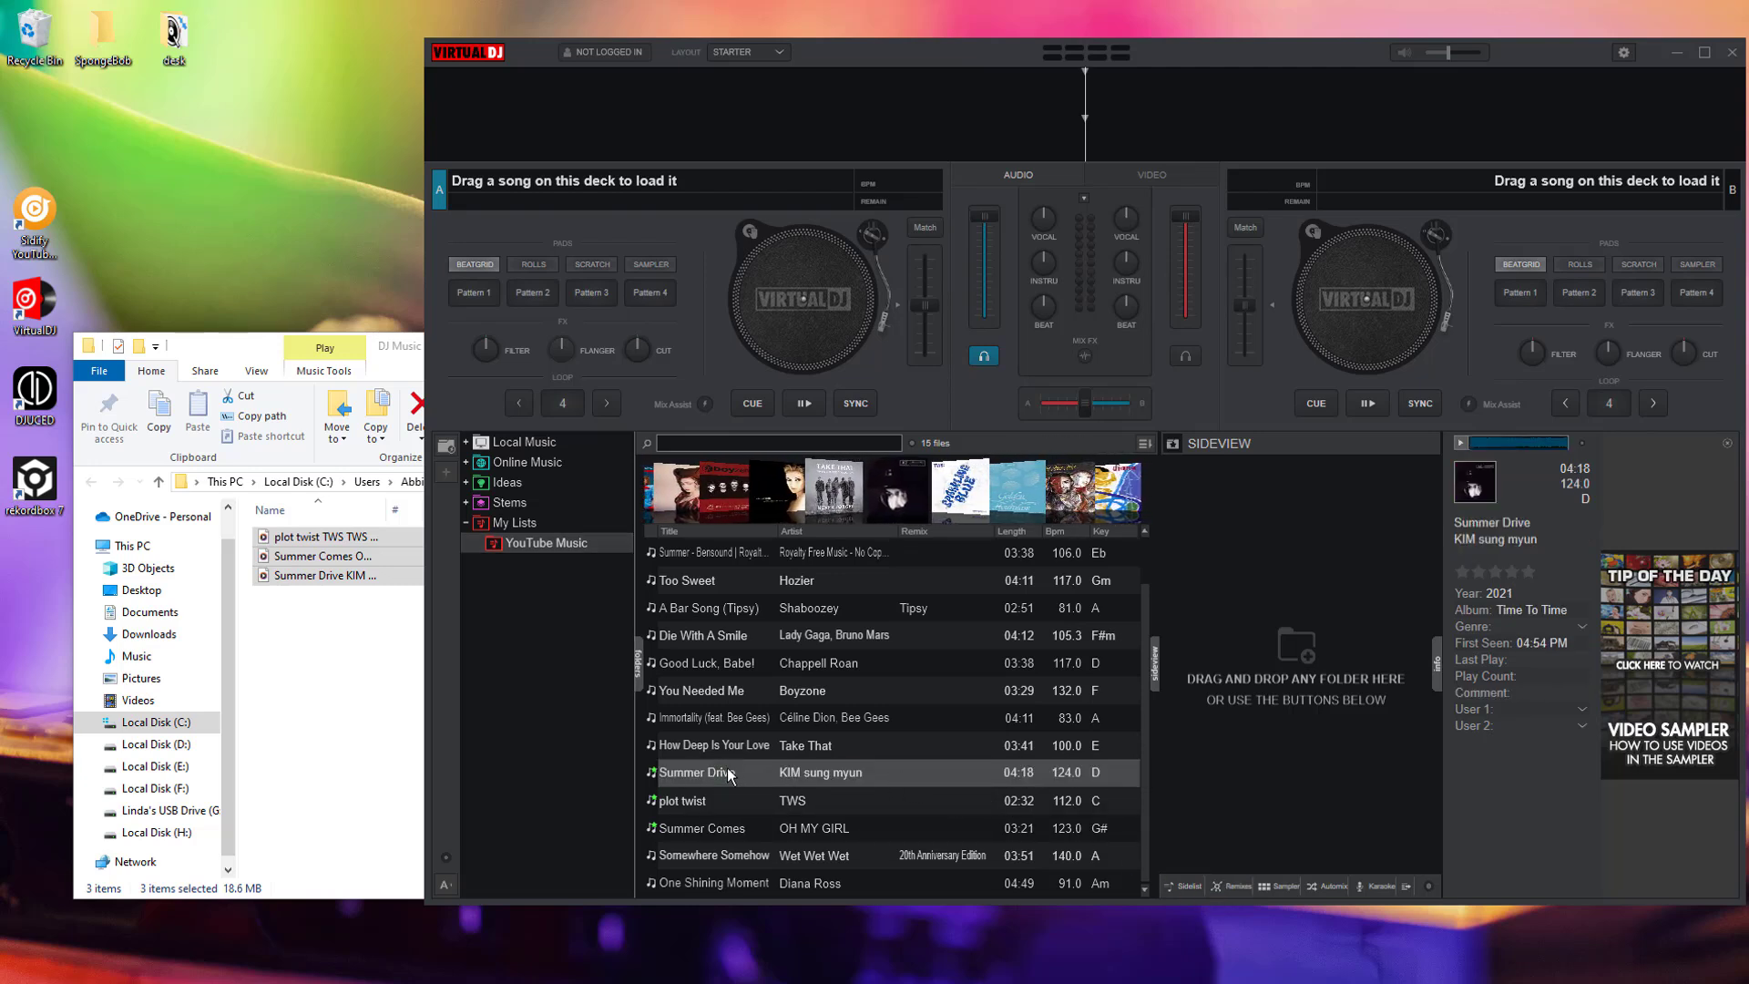
pyautogui.moveTo(709, 778); pyautogui.dragTo(814, 306)
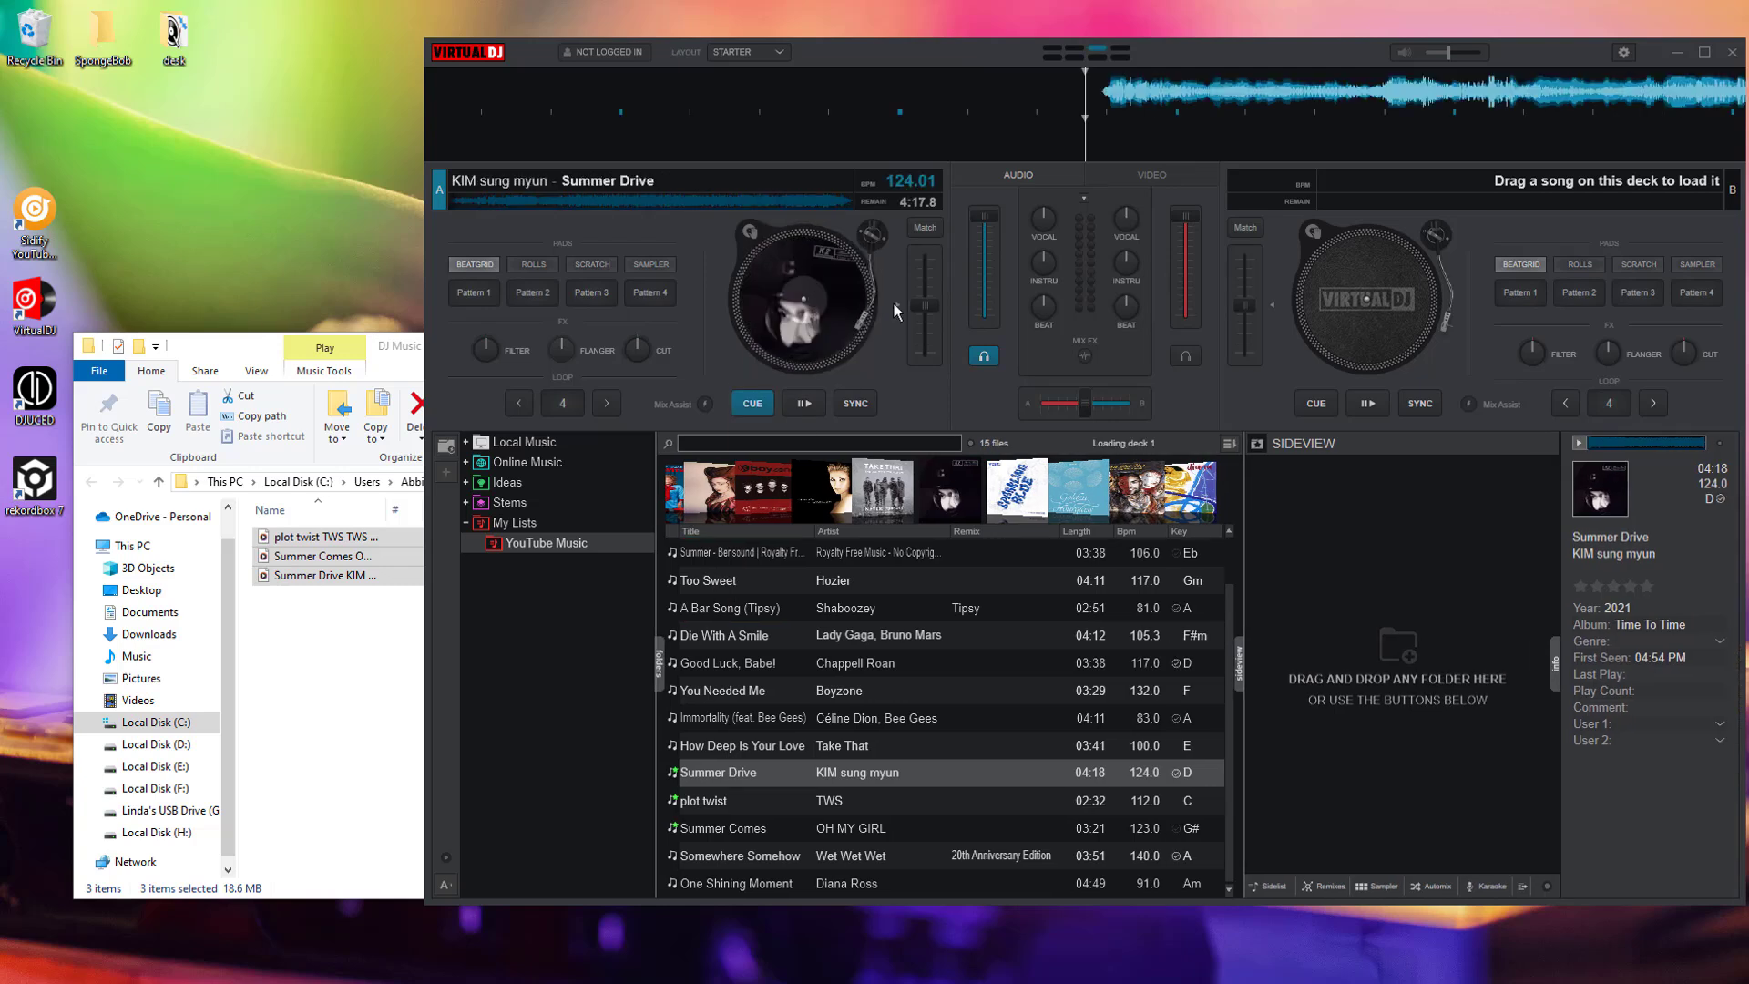
pyautogui.moveTo(794, 826); pyautogui.dragTo(1483, 341)
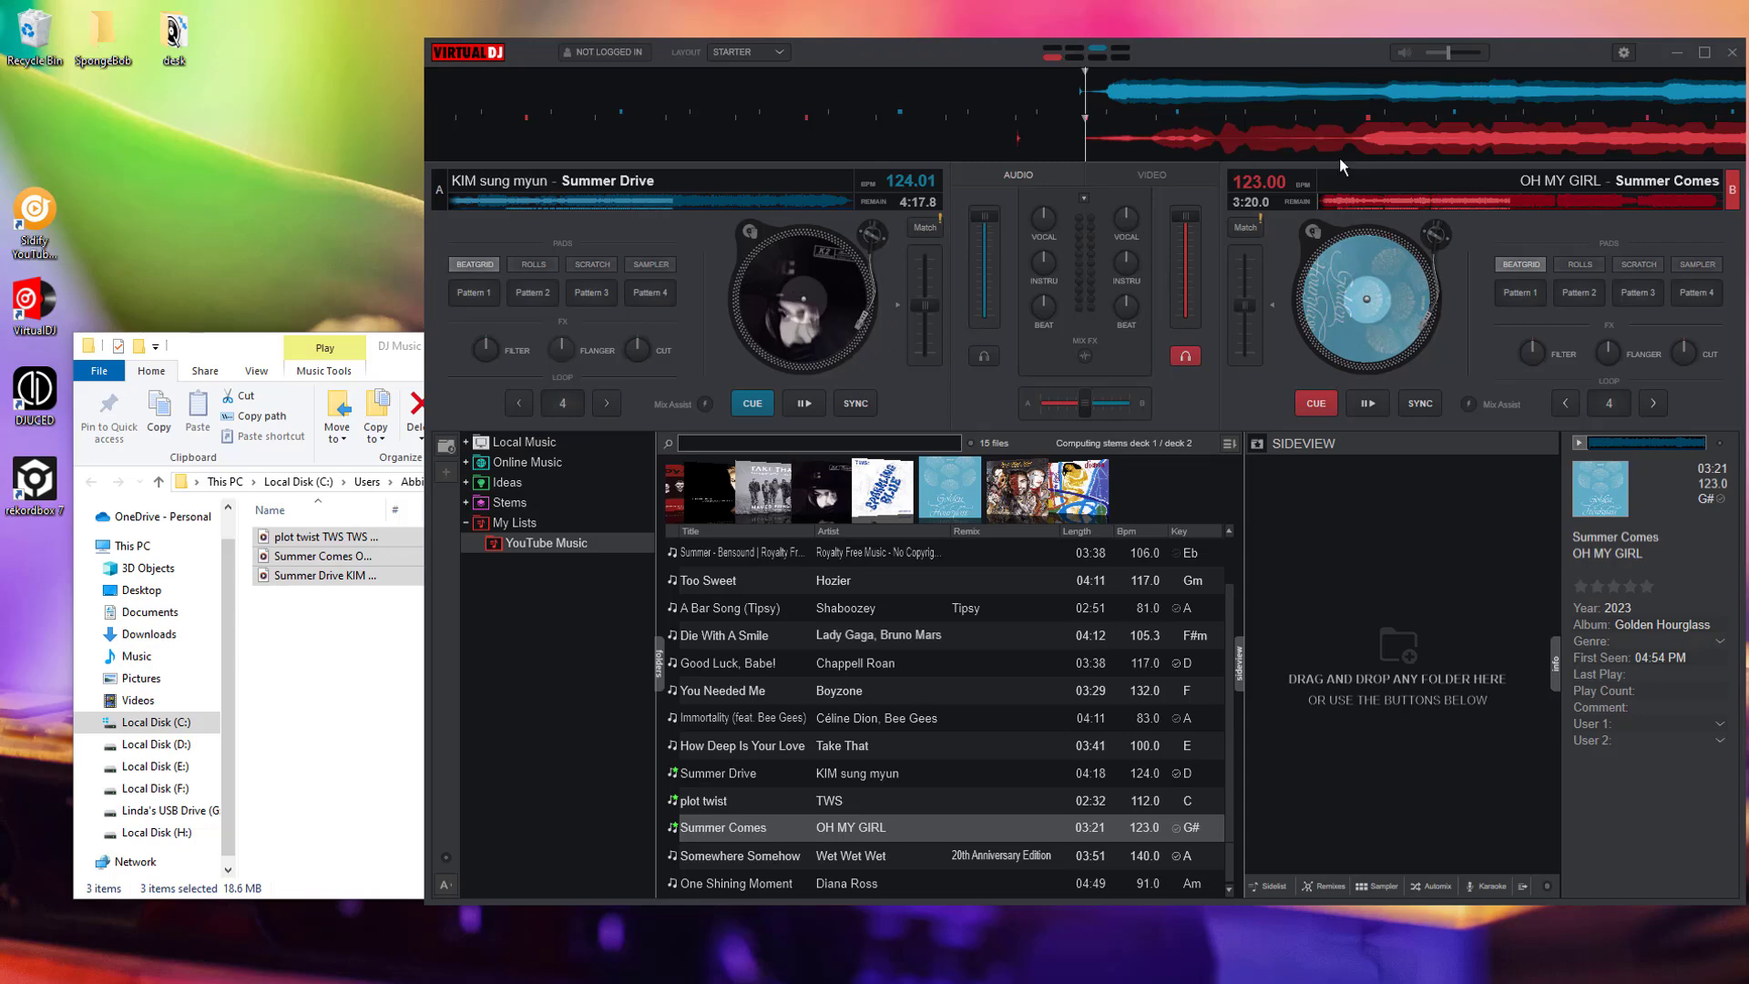
# Maximize VirtualDJ, switch deck B's pads to Rolls, and load and play Die With A Smile on that deck
pyautogui.click(1701, 54)
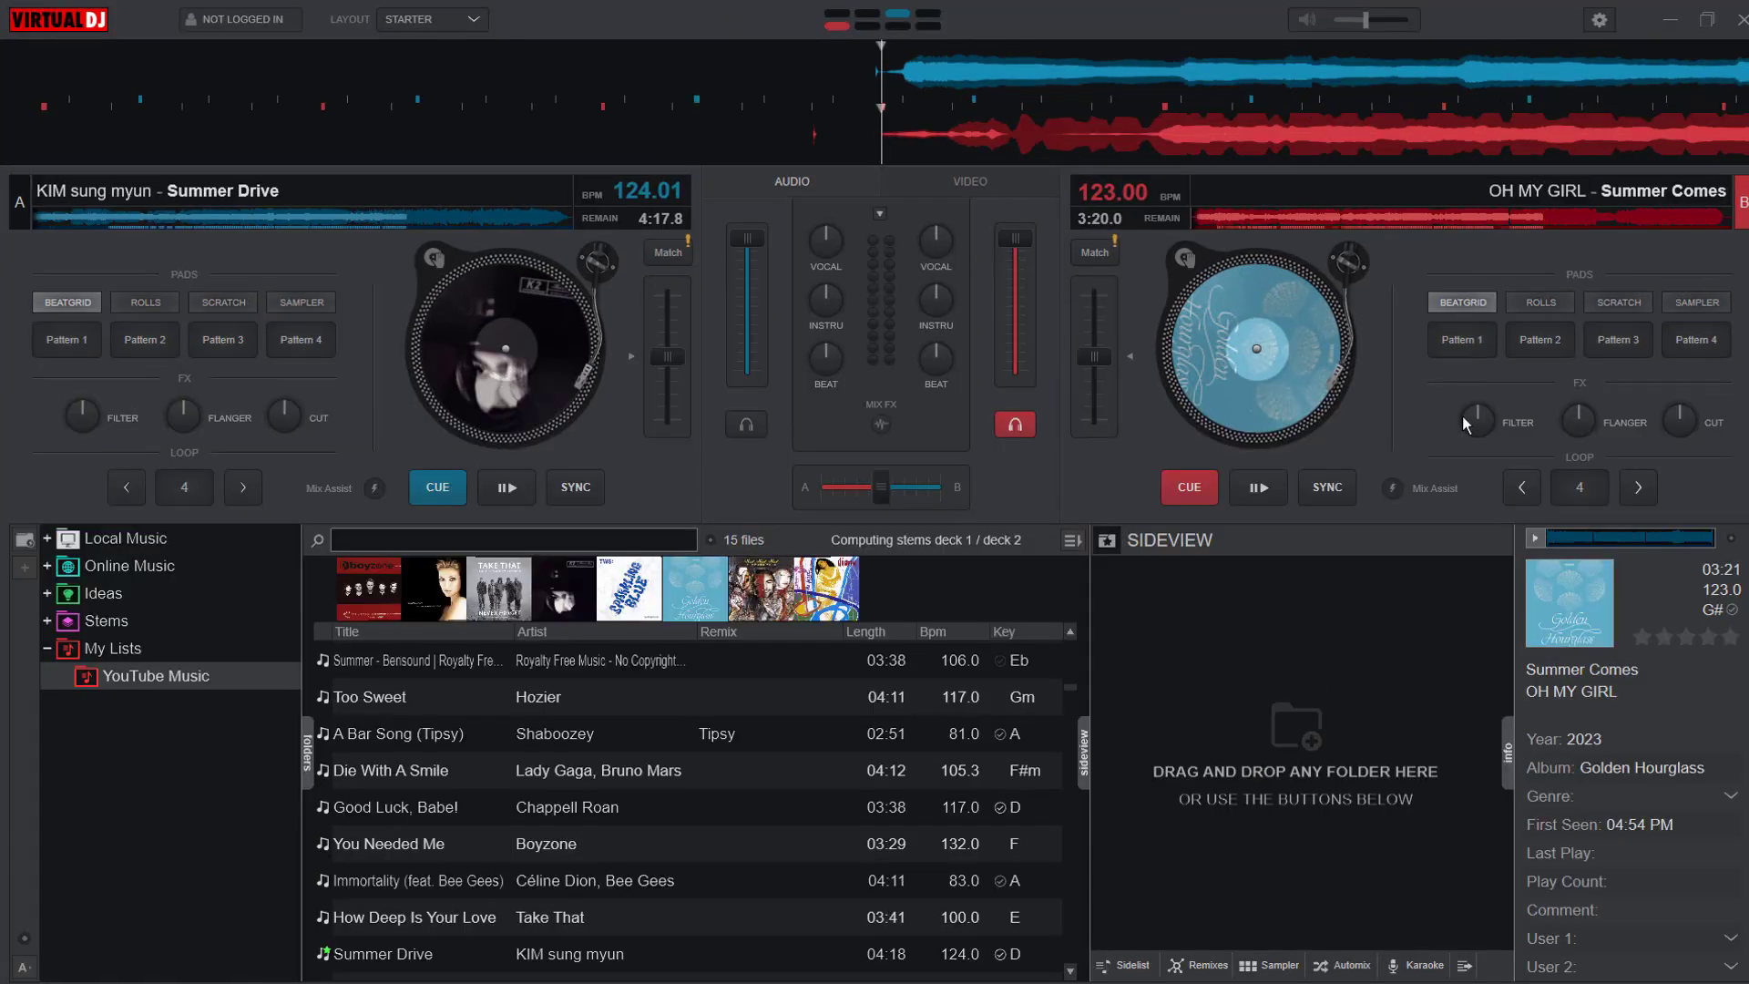
pyautogui.click(1542, 303)
pyautogui.moveTo(443, 768); pyautogui.dragTo(1241, 346)
pyautogui.click(1262, 489)
# Load Summer Comes and then plot twist onto deck B, and start playing Summer Drive on deck A
pyautogui.scroll(-2, 437, 887)
pyautogui.moveTo(410, 954); pyautogui.dragTo(1257, 355)
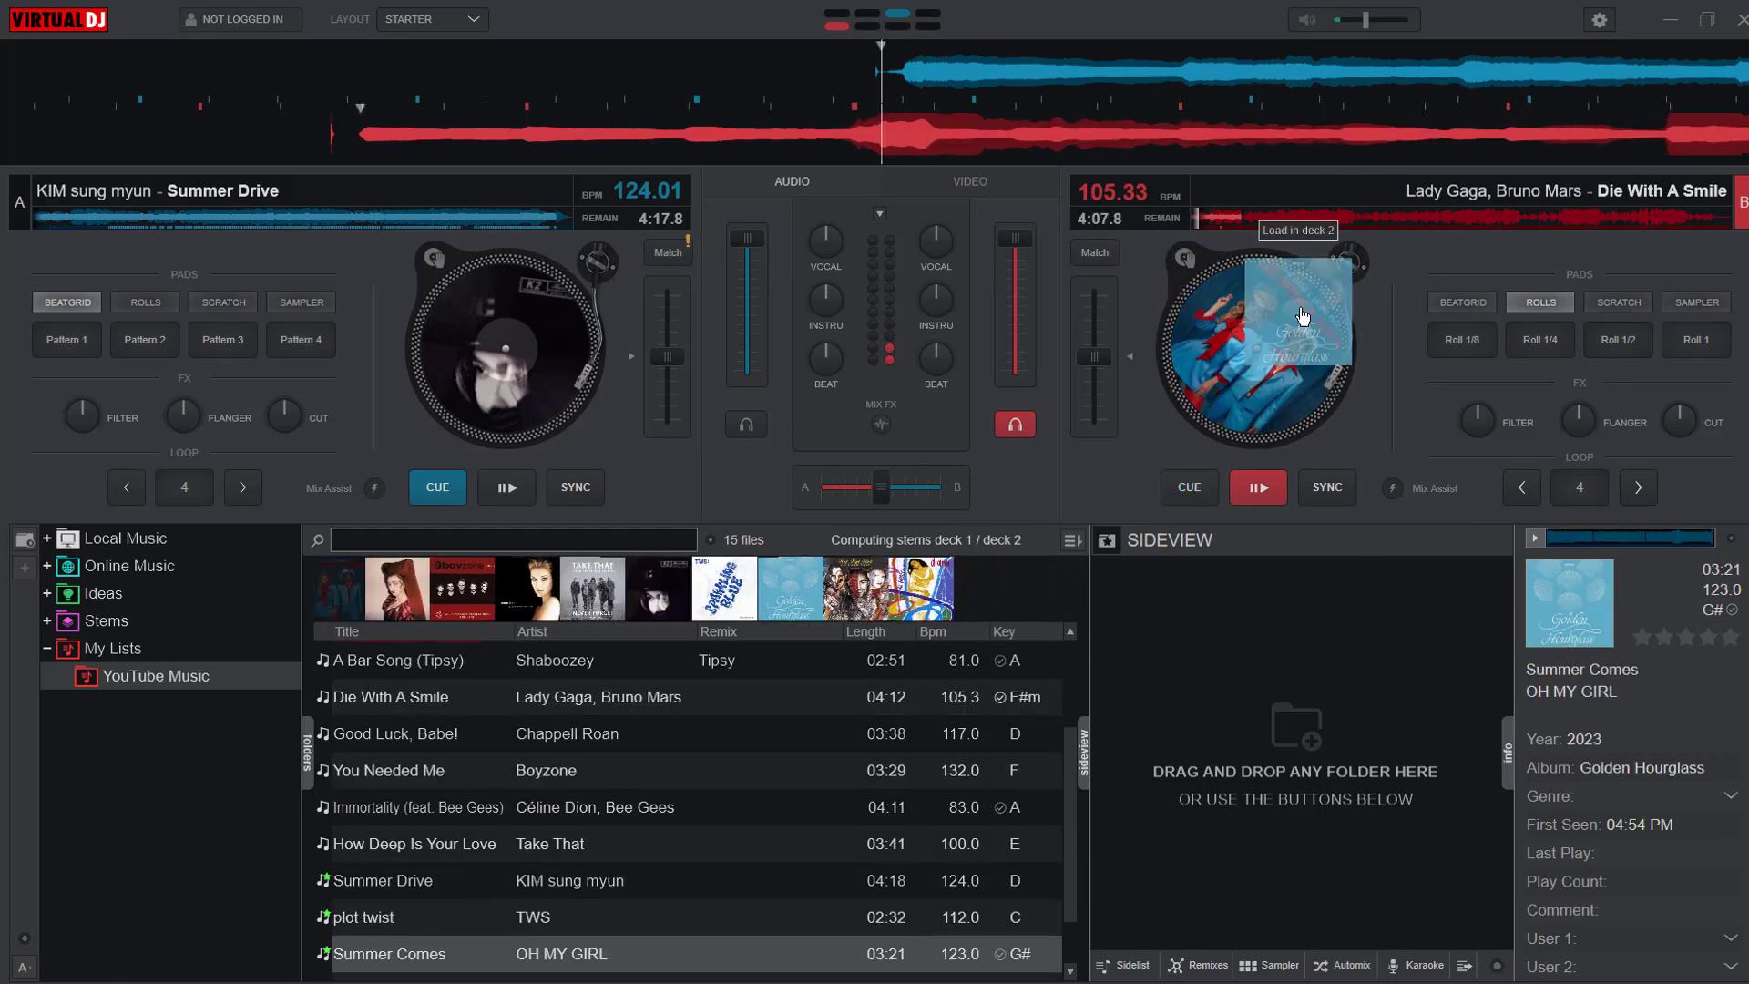
pyautogui.moveTo(410, 918); pyautogui.dragTo(1226, 472)
pyautogui.click(506, 488)
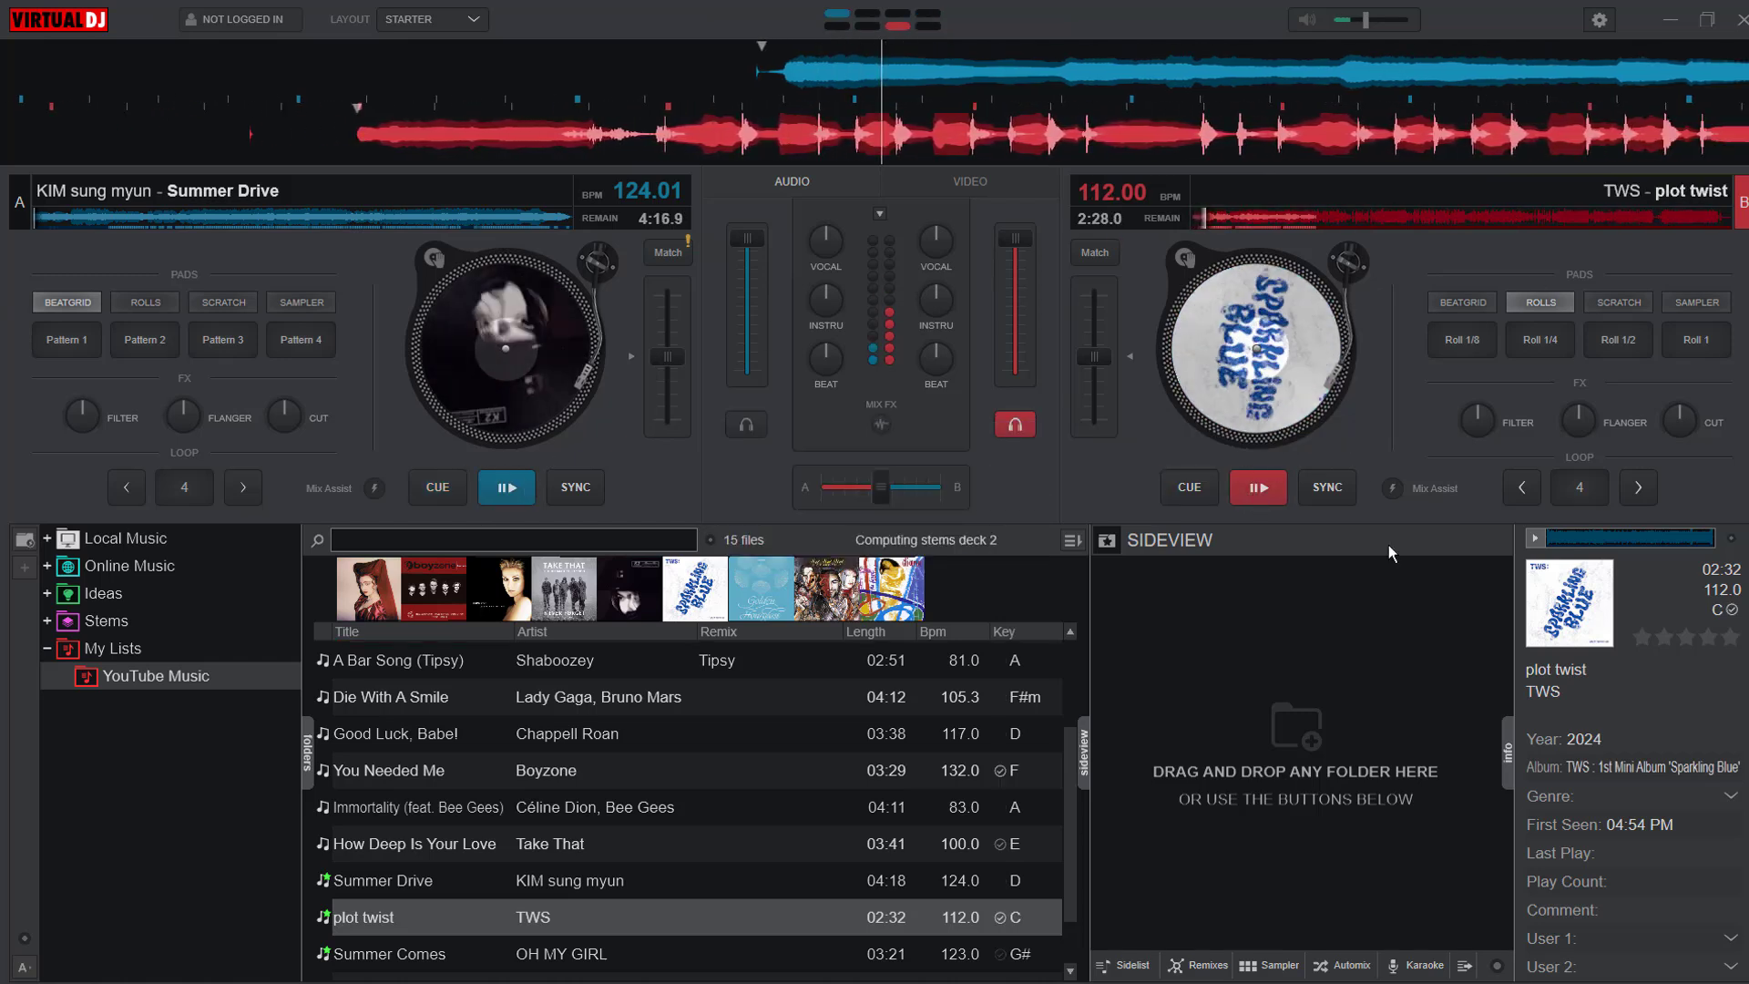